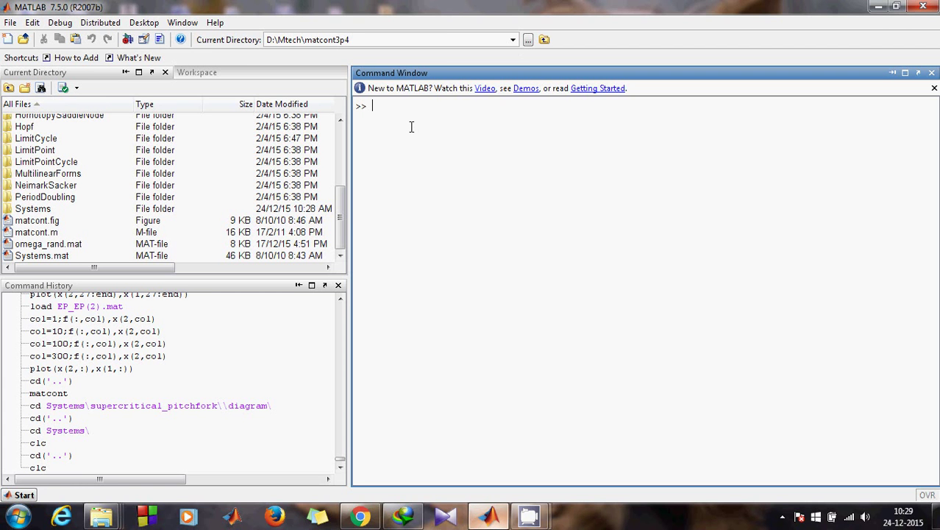
Launch MatCont with the matcont command and start defining a new system.
text(matcont)
key(Return)
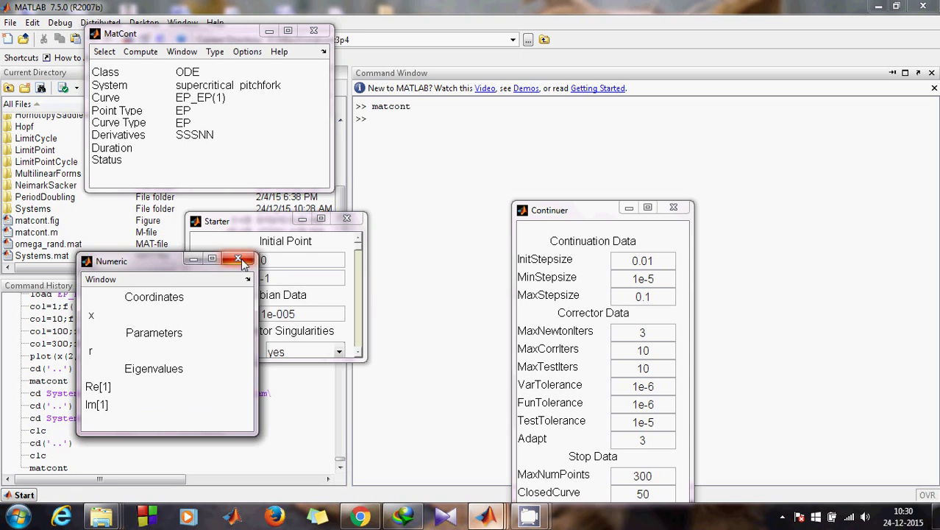
click(209, 139)
click(104, 52)
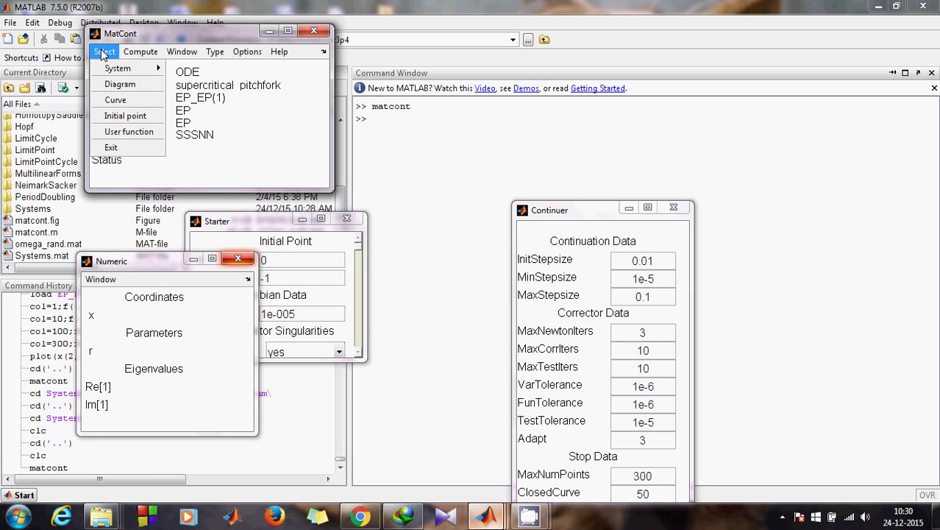
mouse_move(113, 69)
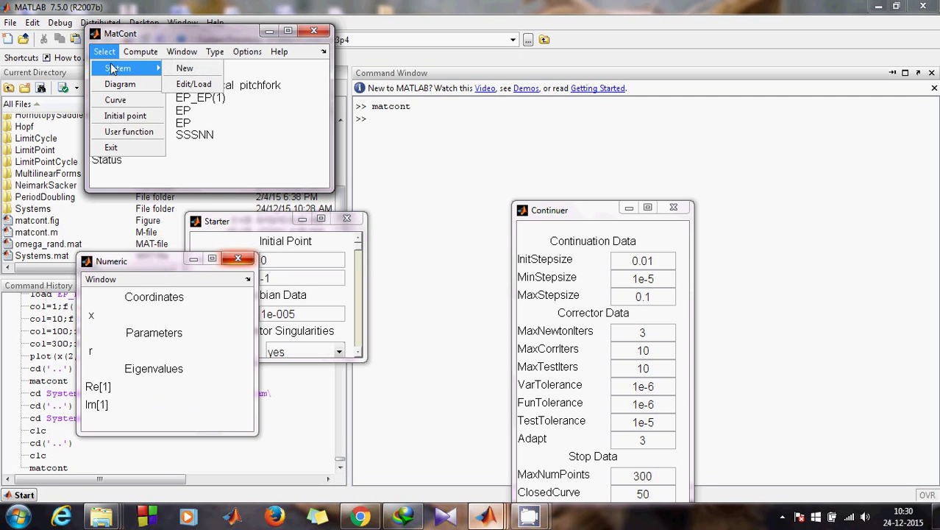
click(184, 69)
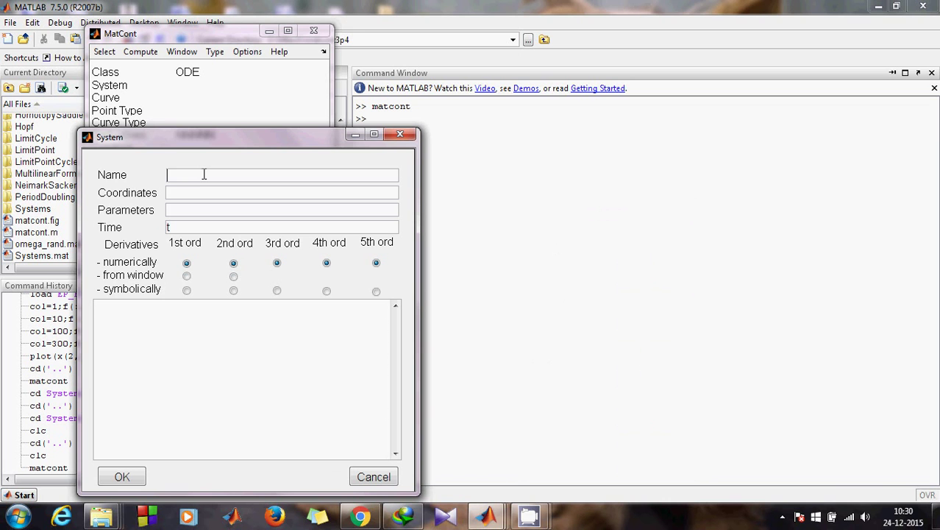
Name the new system supercritical_pitchfork_bifu, with x as its coordinate and r as its parameter.
text(su)
key(BackSpace)
text(percritical_pitchfork_bifu)
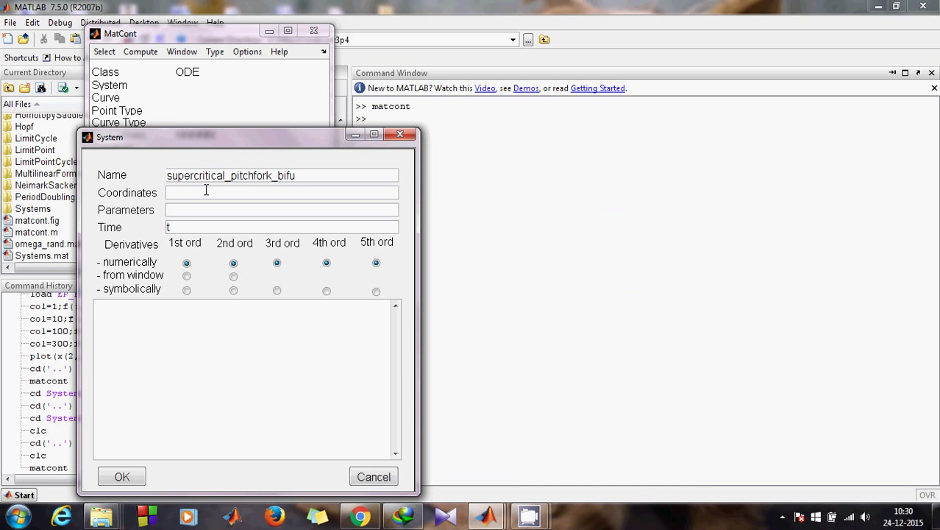
click(206, 192)
text(x)
click(194, 214)
text(r)
Set the first, second and third order derivatives to symbolic, enter the equation x'=r*x-x^3, and accept the system definition.
click(186, 291)
click(233, 290)
click(277, 291)
click(246, 343)
text(x'=r*x-x^3)
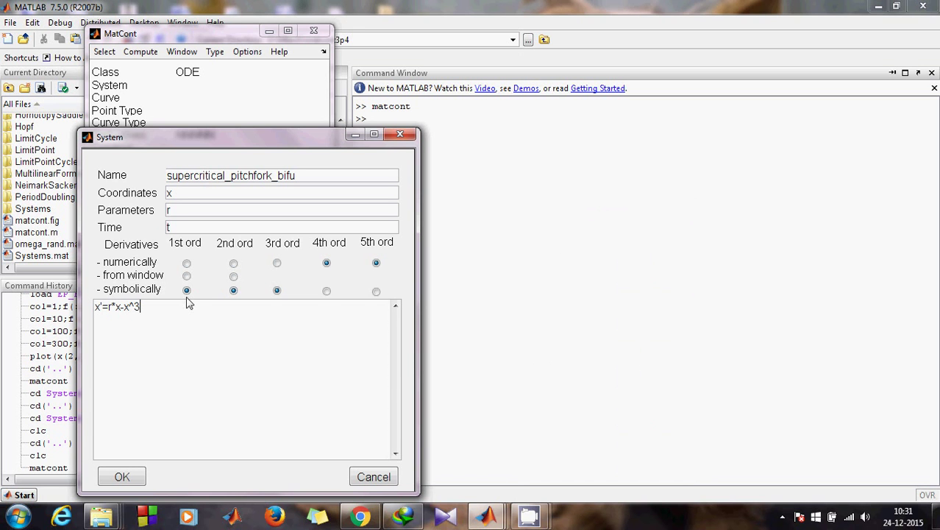
click(375, 262)
click(375, 263)
click(122, 478)
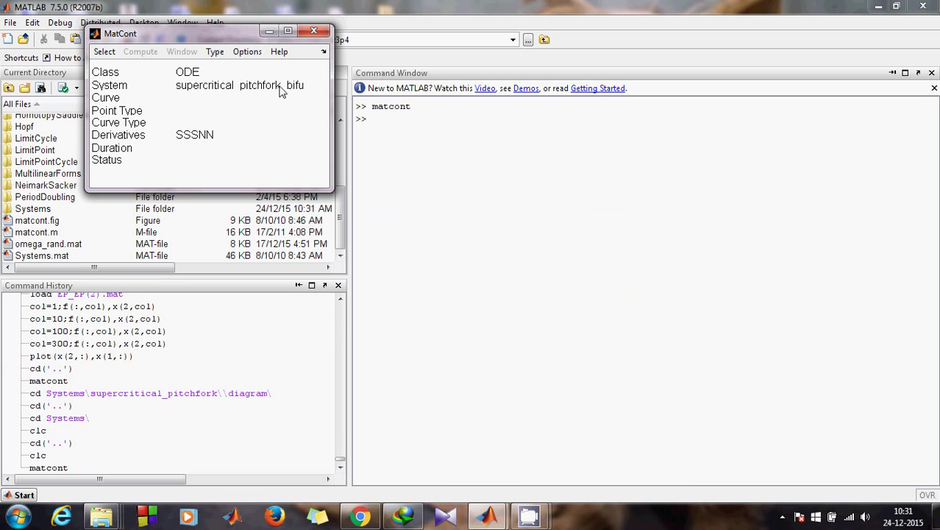
Set the initial point type of the system to Point.
click(211, 54)
mouse_move(218, 69)
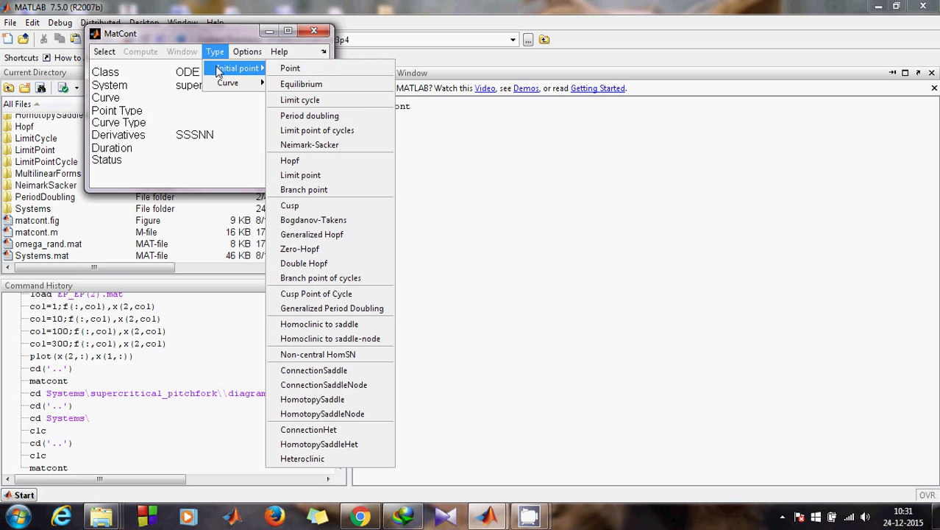
click(291, 69)
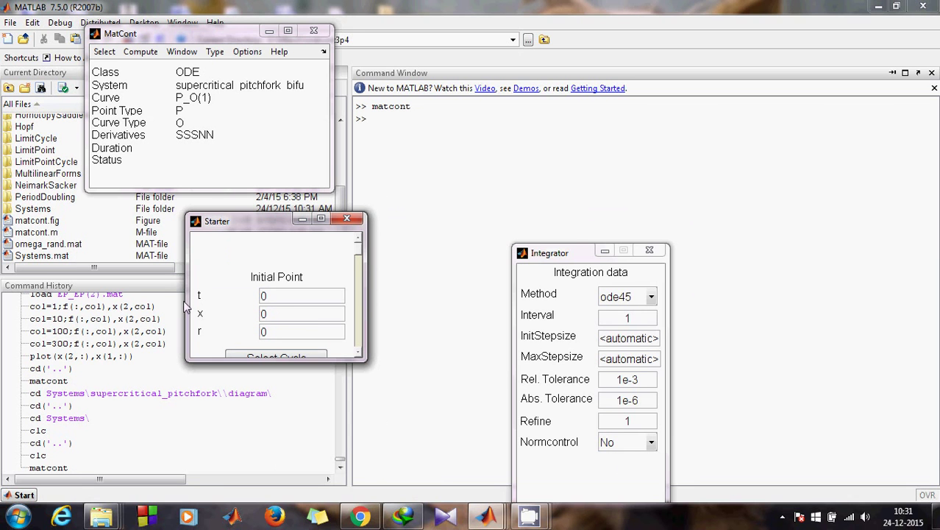
Set the initial point to x = 0.3 and r = -3, with an integration interval of 100.
click(270, 314)
text(.3)
click(281, 335)
key(BackSpace)
text(-3)
click(637, 318)
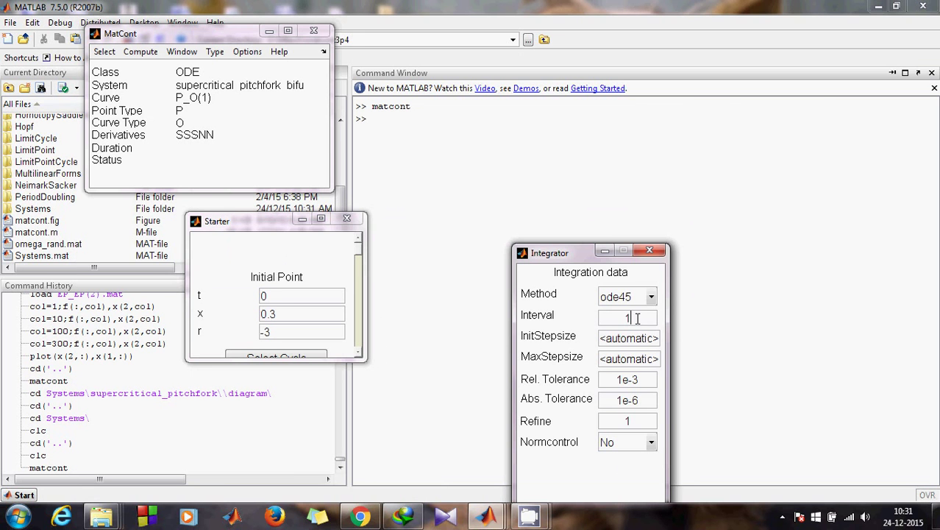
text(00)
Open the numeric output window for the current curve.
click(215, 53)
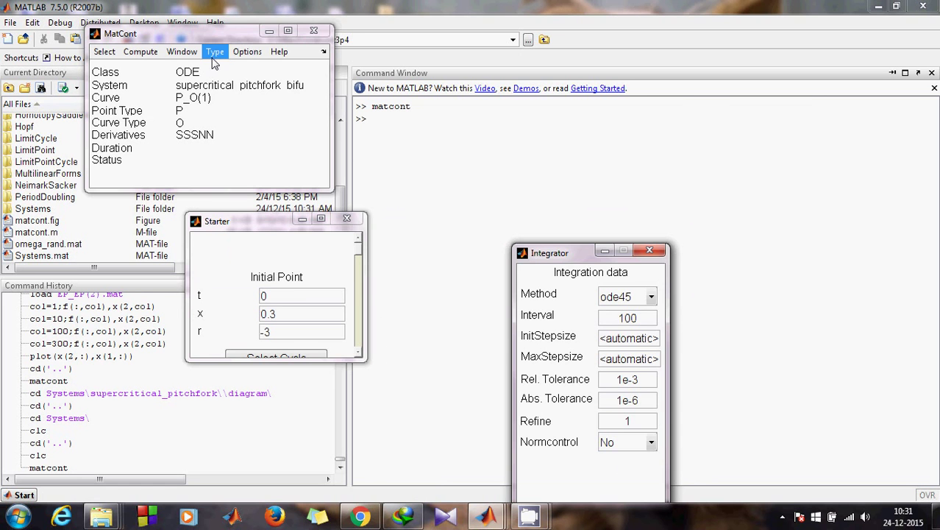
click(190, 72)
click(182, 51)
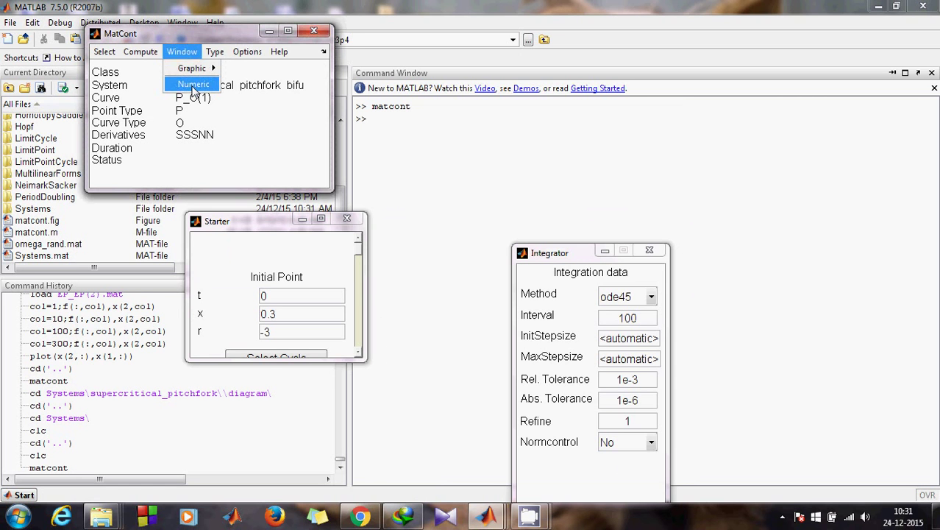
click(194, 86)
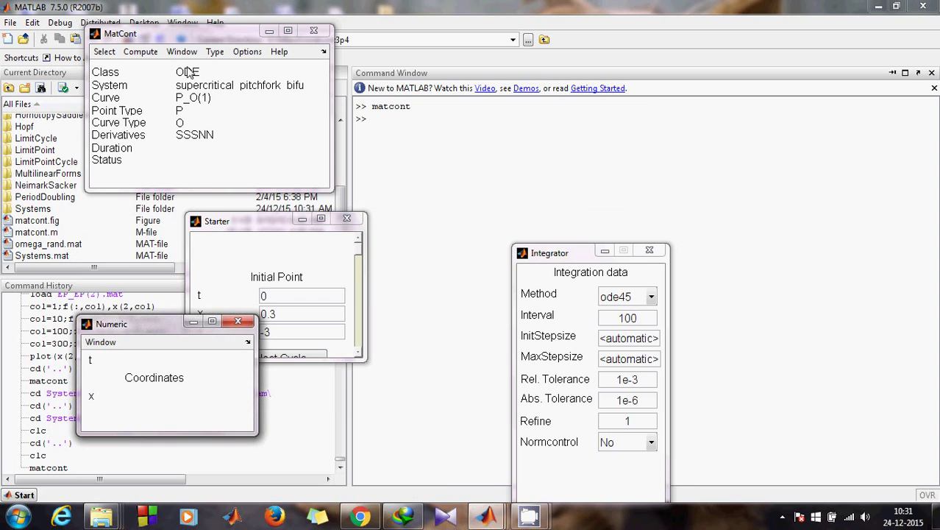
Create a 2D plot with time t on the abscissa and coordinate x on the ordinate.
click(182, 51)
mouse_move(193, 68)
click(243, 69)
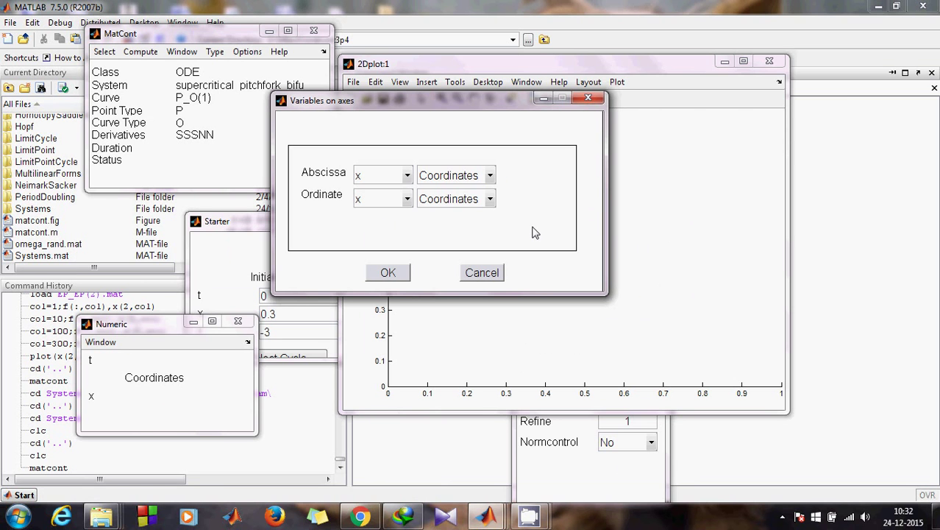
click(477, 177)
click(432, 225)
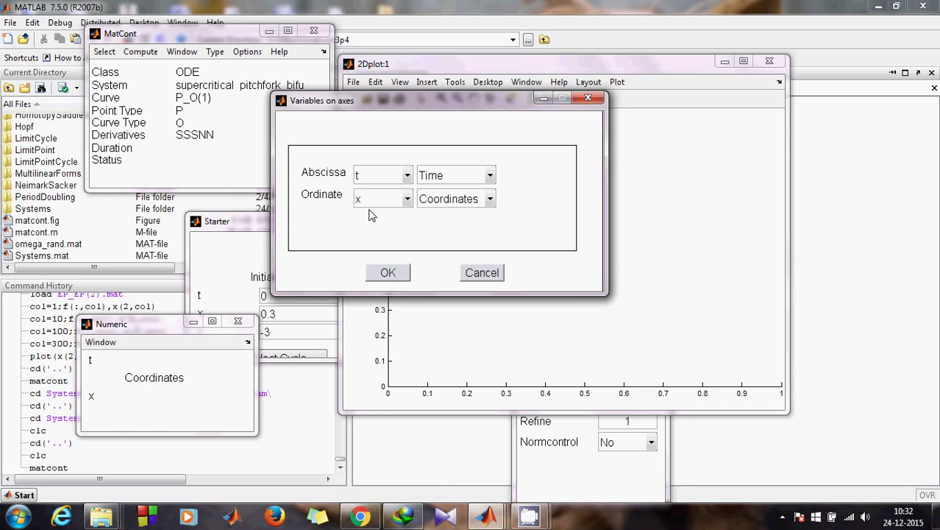
click(390, 273)
Set the 2D plotting region's abscissa range from -30 to 30.
click(589, 82)
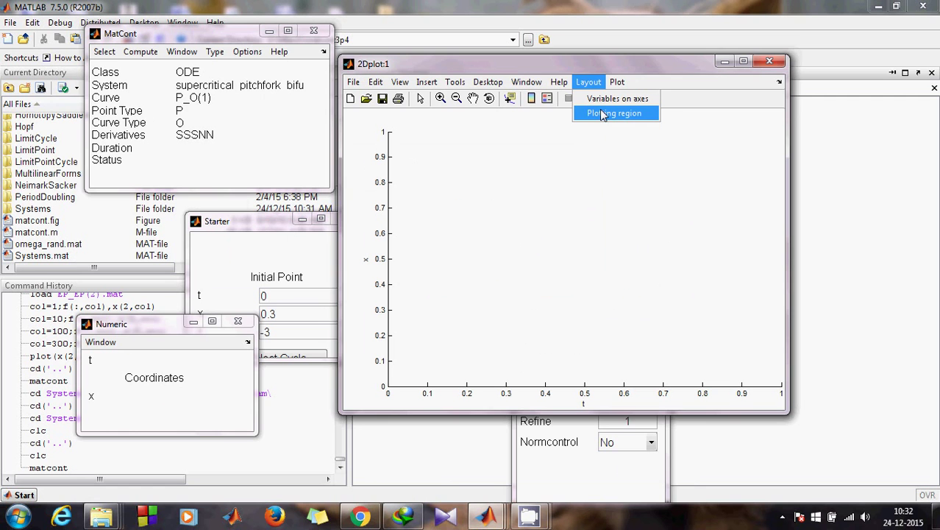
click(602, 114)
click(131, 147)
key(BackSpace)
text(-30)
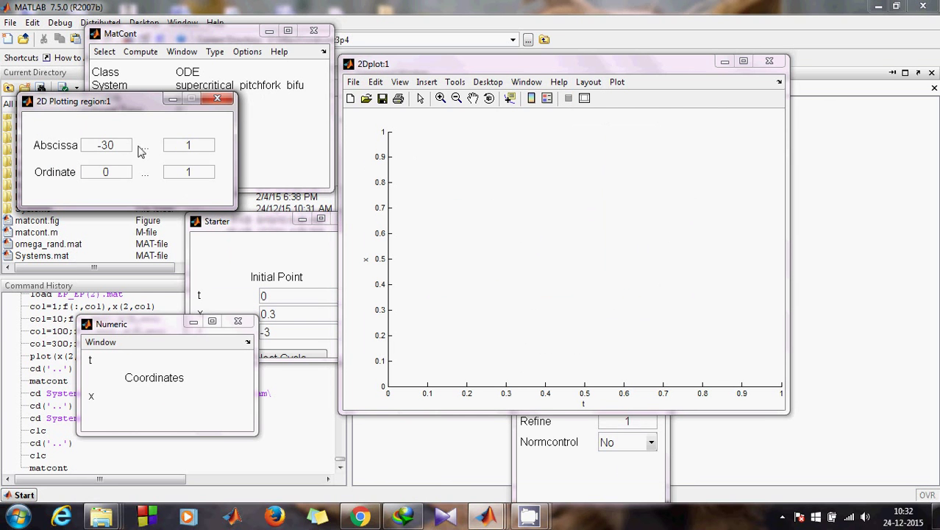
click(190, 146)
text(30)
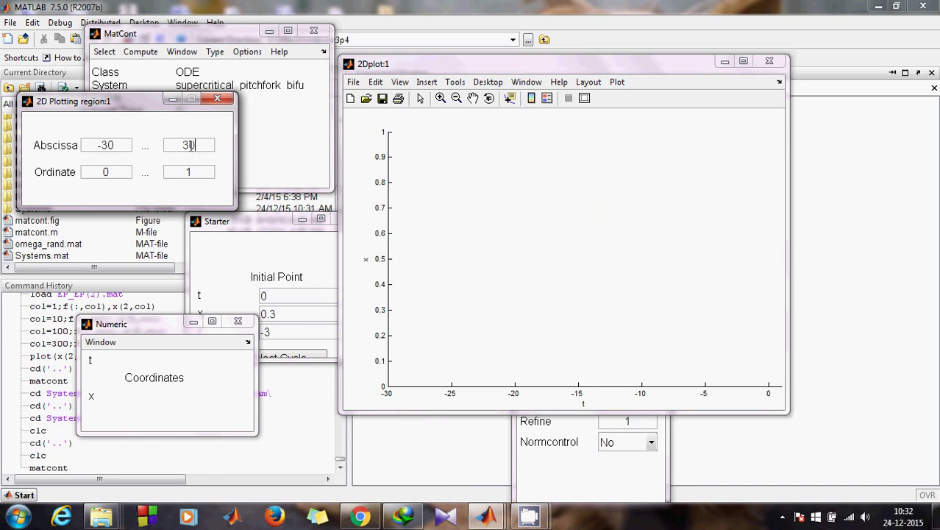
Set the plotting region's ordinate range from -20 to 20 and close the region settings.
click(114, 171)
key(BackSpace)
text(-)
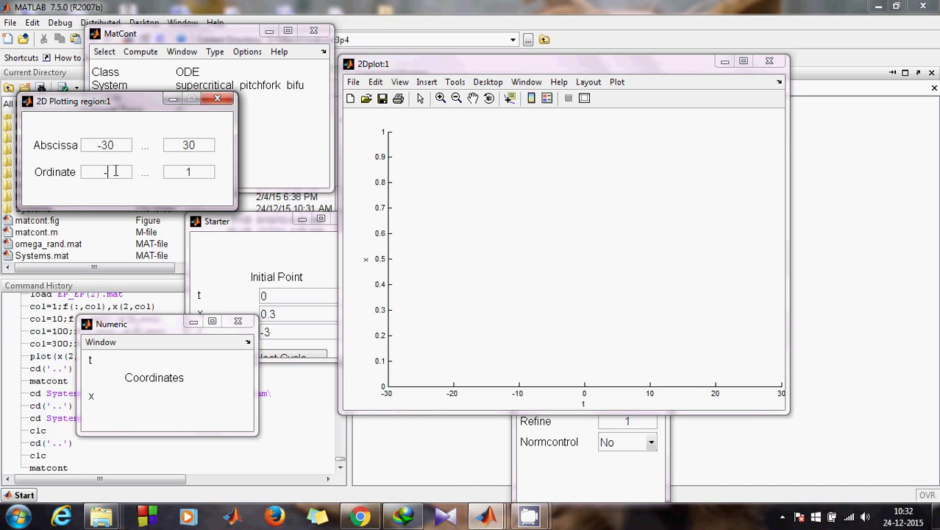
text(20)
click(200, 171)
key(BackSpace)
text(20)
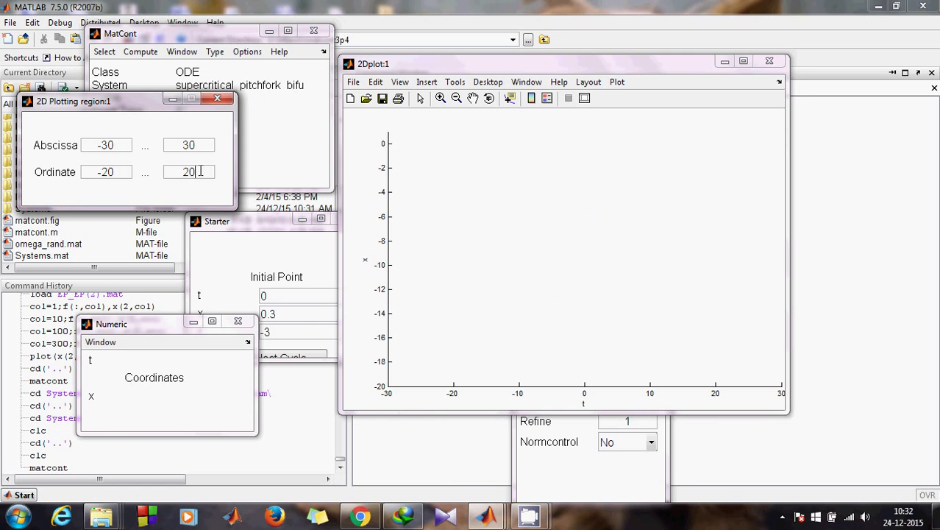
click(219, 122)
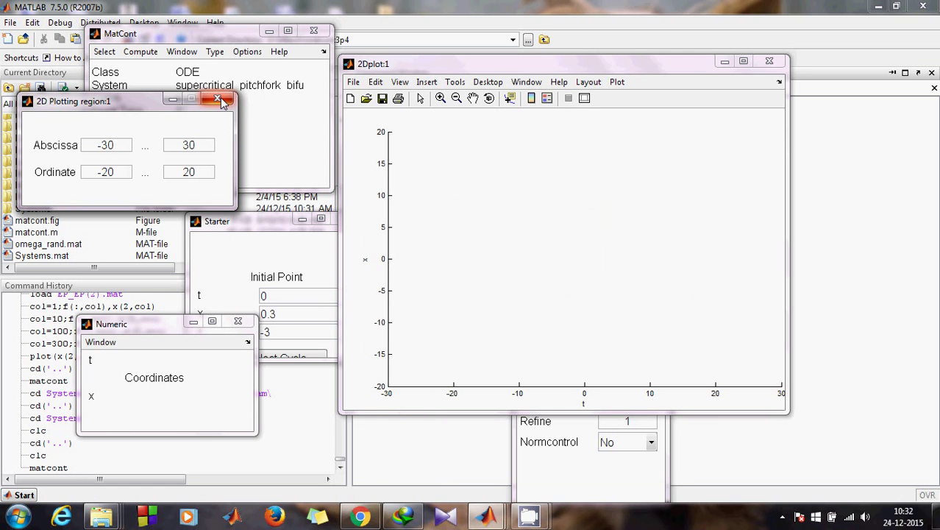
click(220, 99)
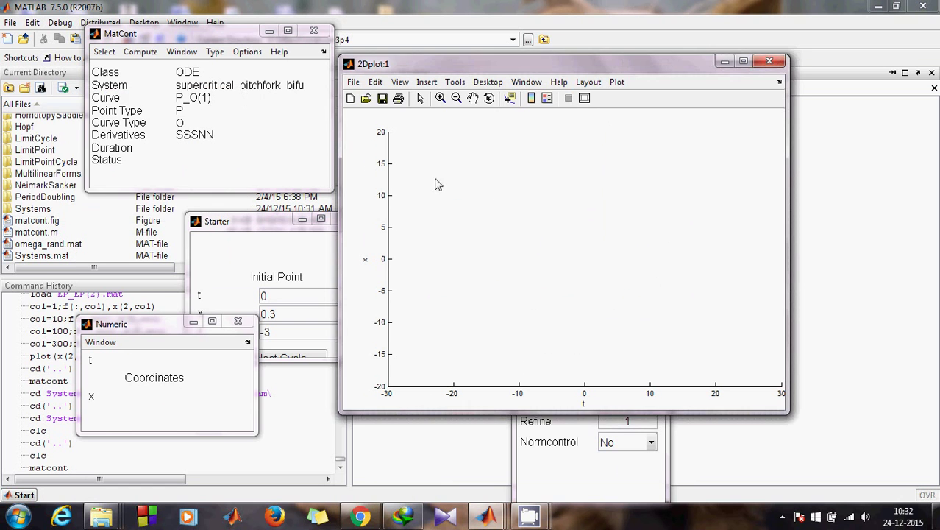
Compute the orbit forward in time from the defined initial point.
click(286, 266)
click(553, 471)
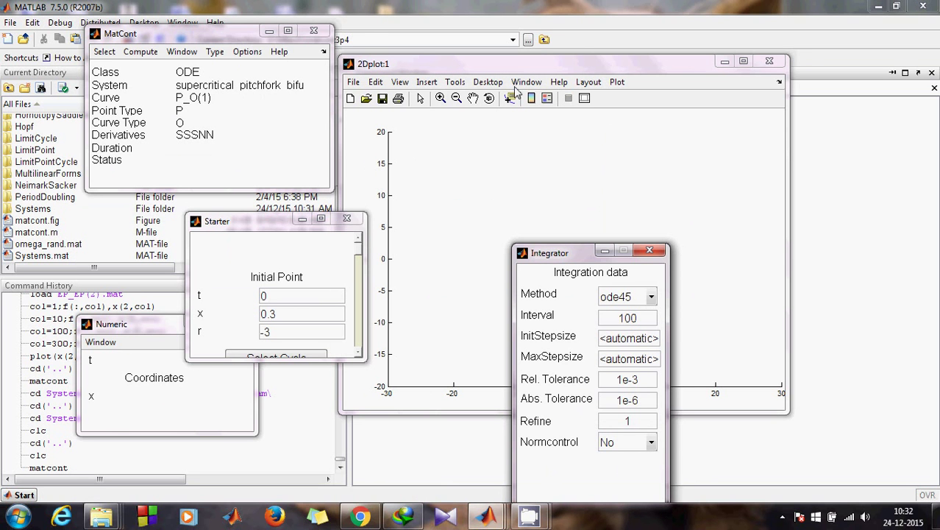
click(412, 224)
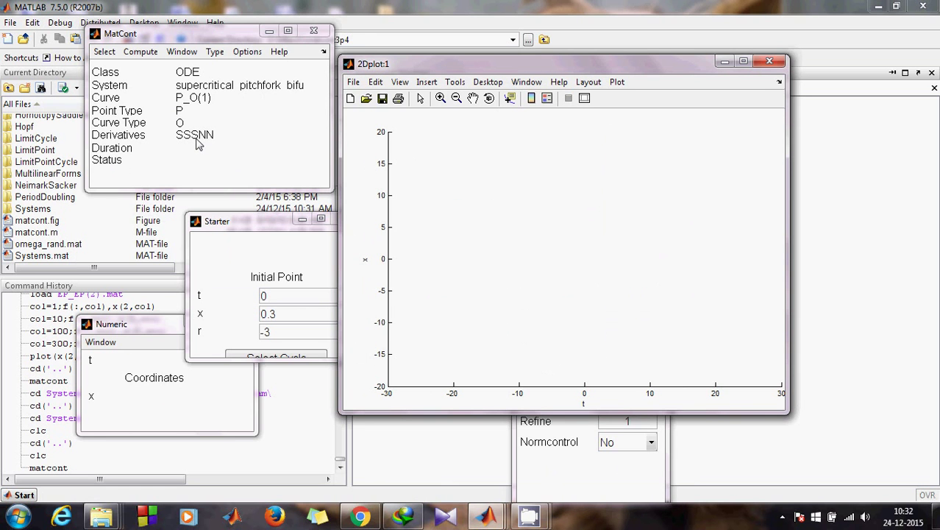
click(145, 95)
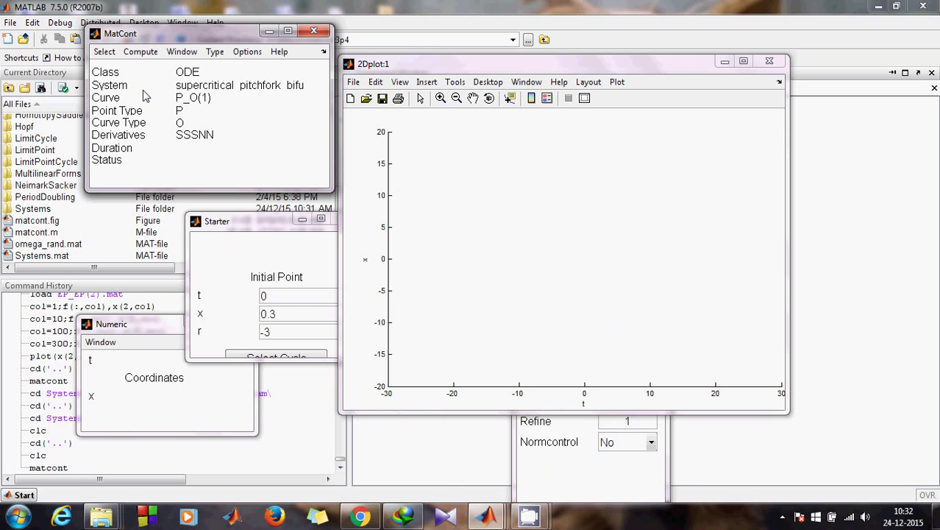
click(149, 57)
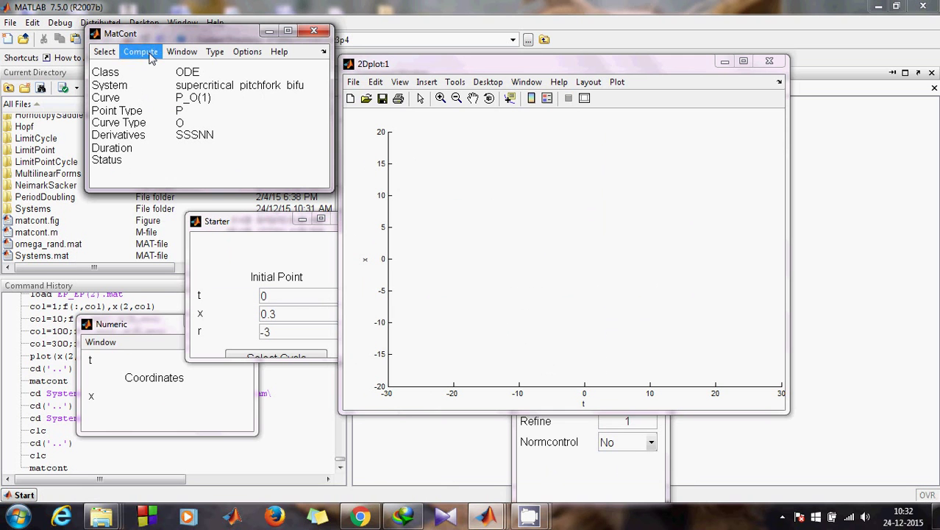
click(155, 75)
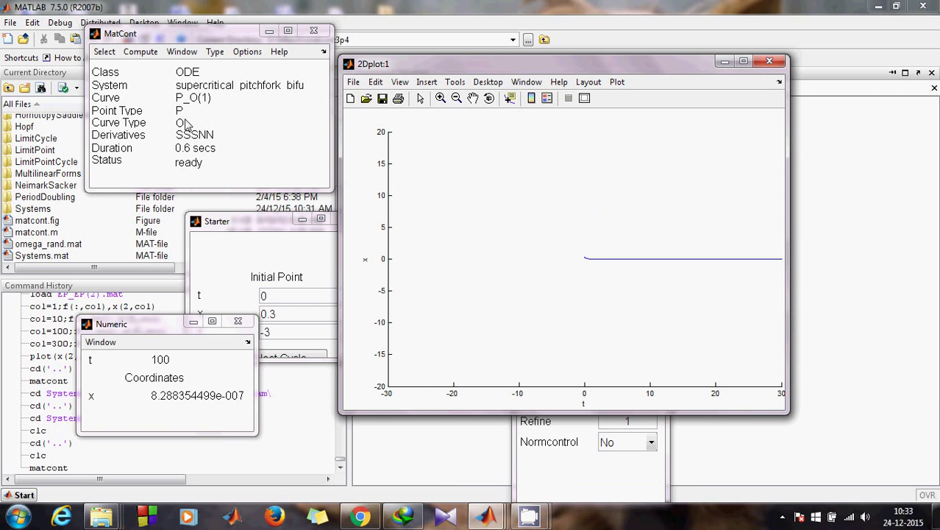
Select the last point of the computed orbit P_O(1) as the new initial point.
click(103, 52)
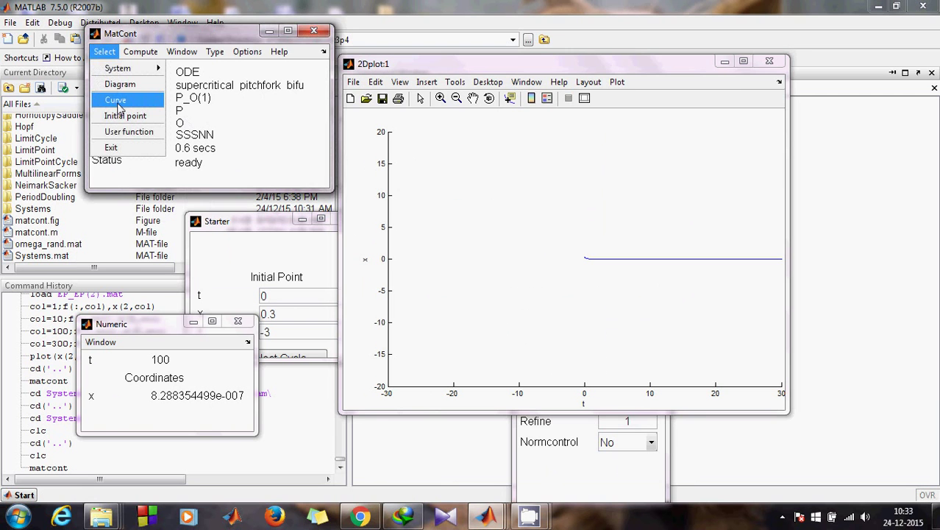
click(122, 115)
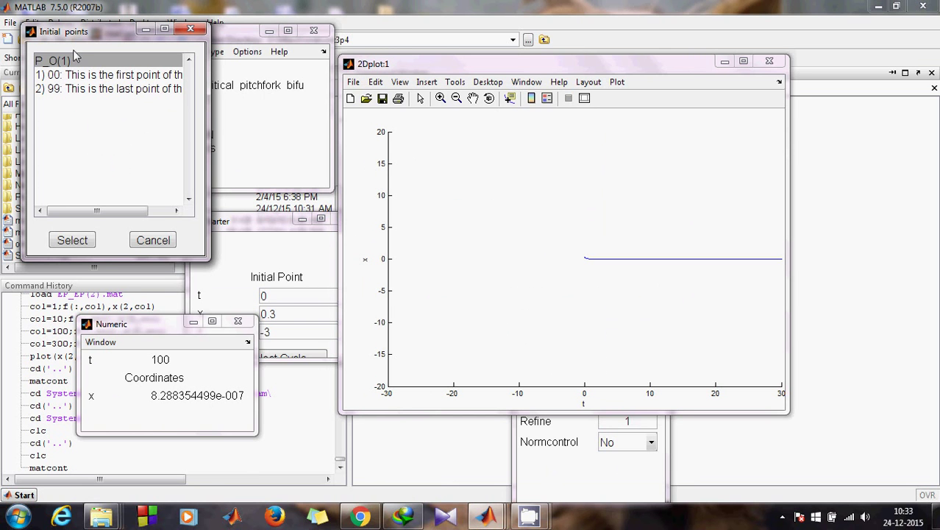
click(63, 91)
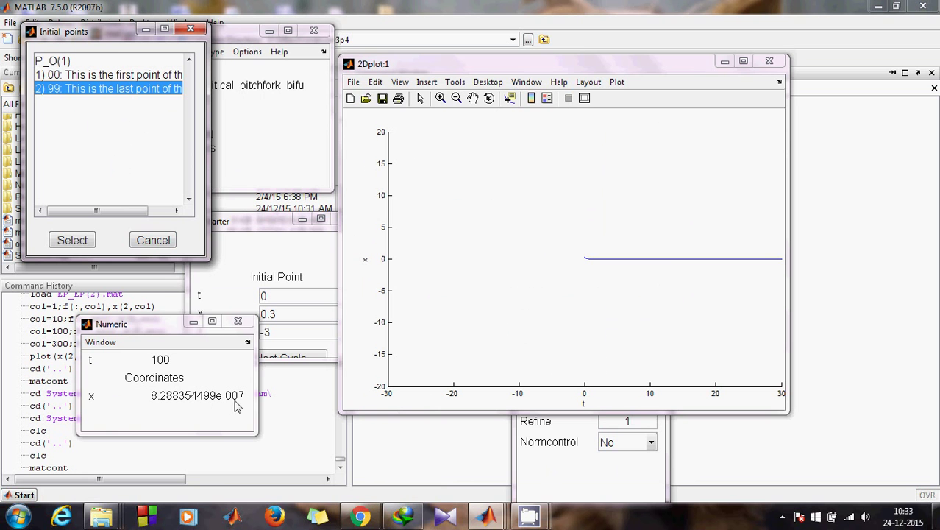
double_click(87, 195)
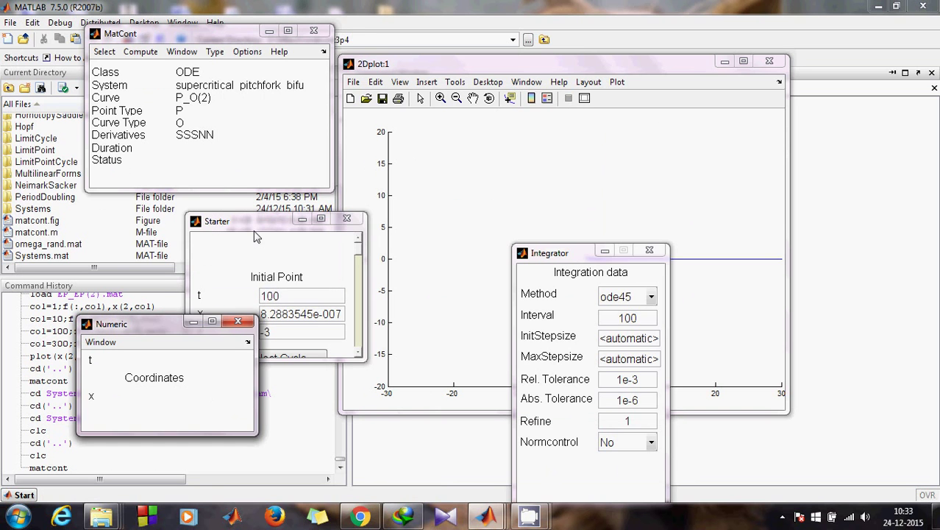
Set the initial point type to Equilibrium and activate r as the free continuation parameter.
click(256, 236)
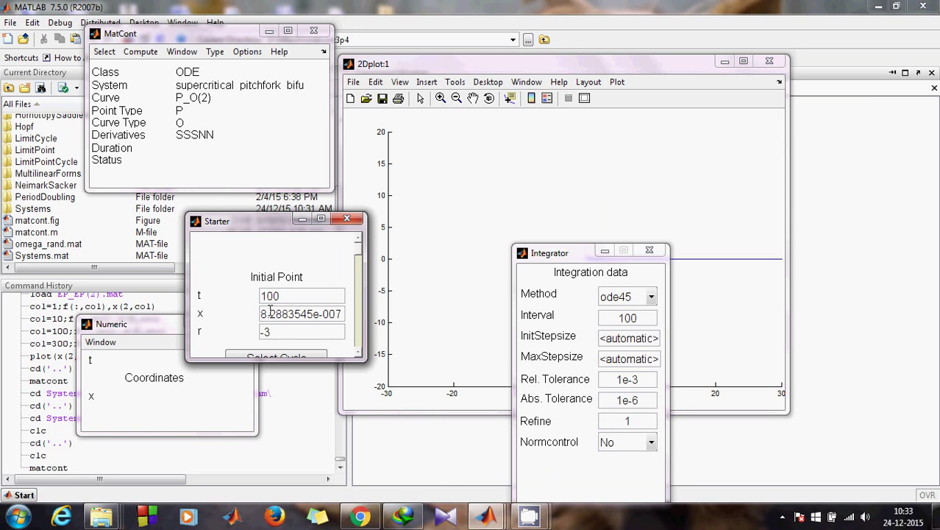
click(188, 144)
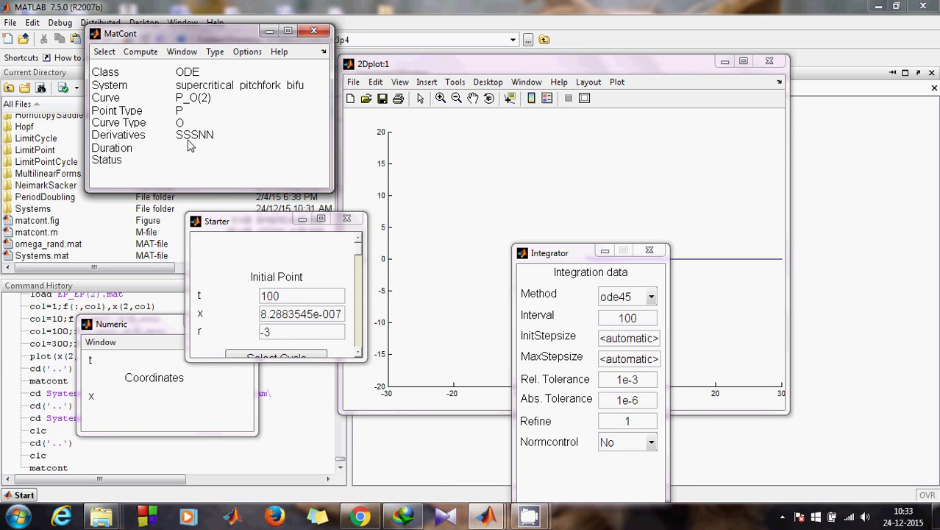
click(214, 56)
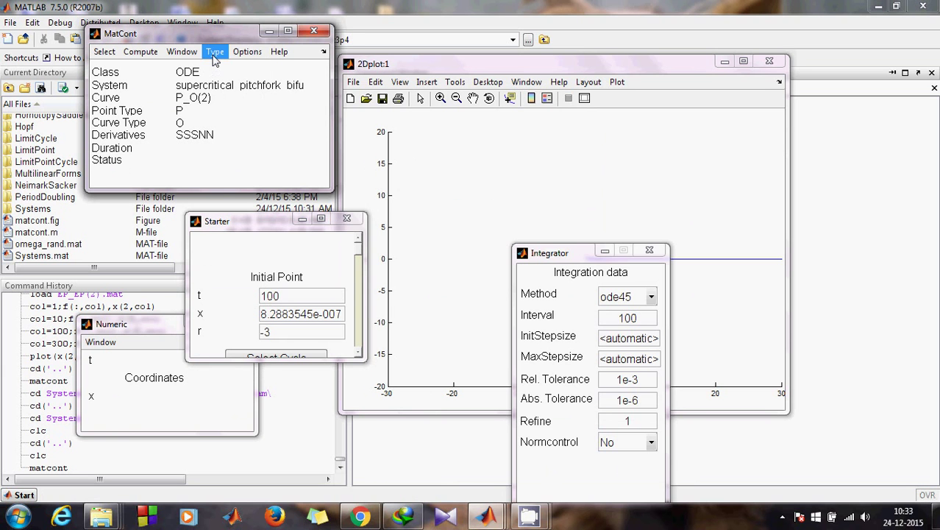
mouse_move(224, 73)
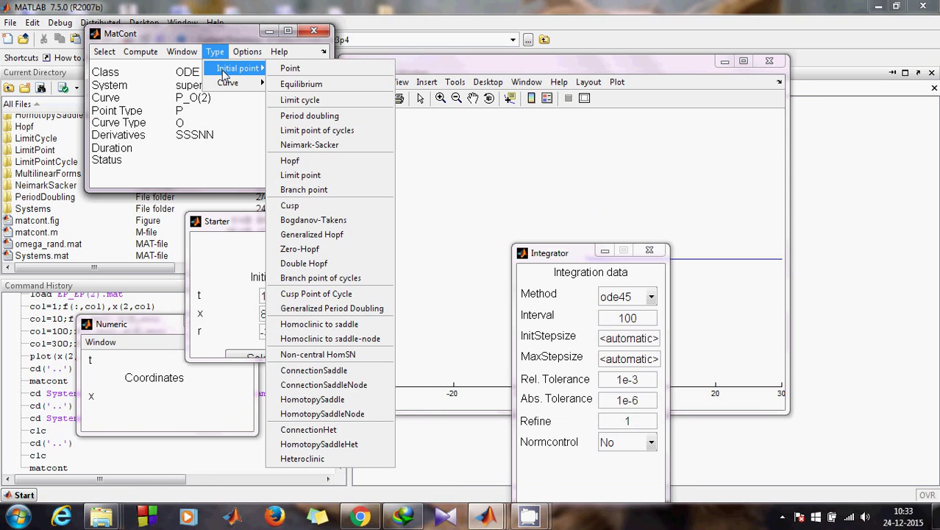
click(272, 69)
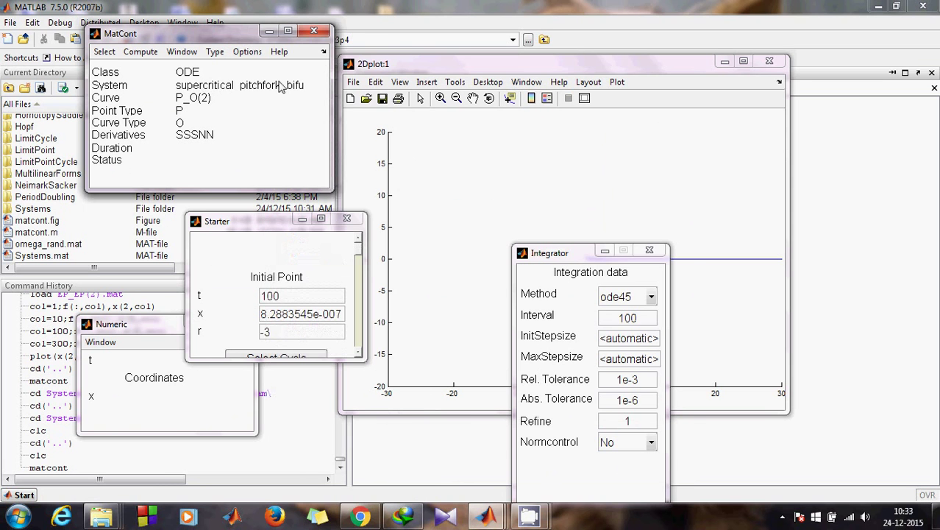
click(237, 218)
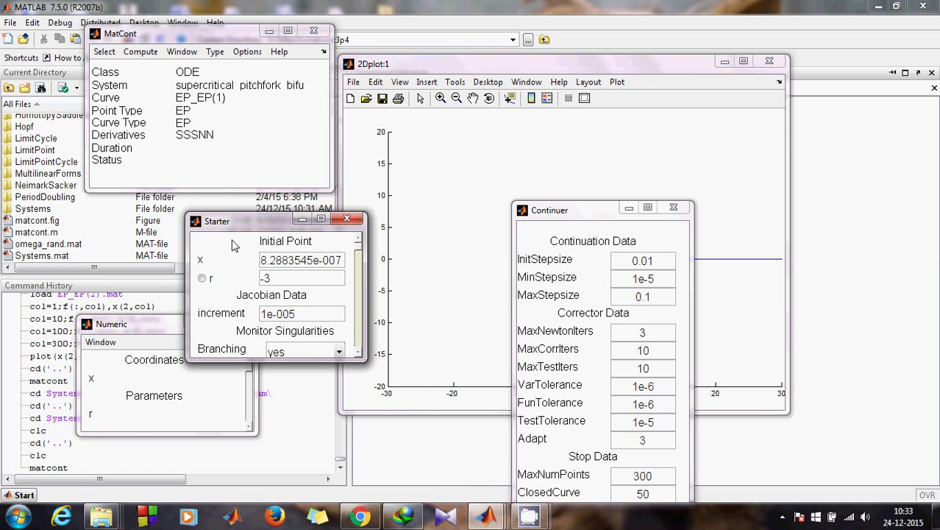
click(209, 281)
Add the eigenvalues to the numeric window's layout and enlarge that window to fit its whole list.
click(150, 388)
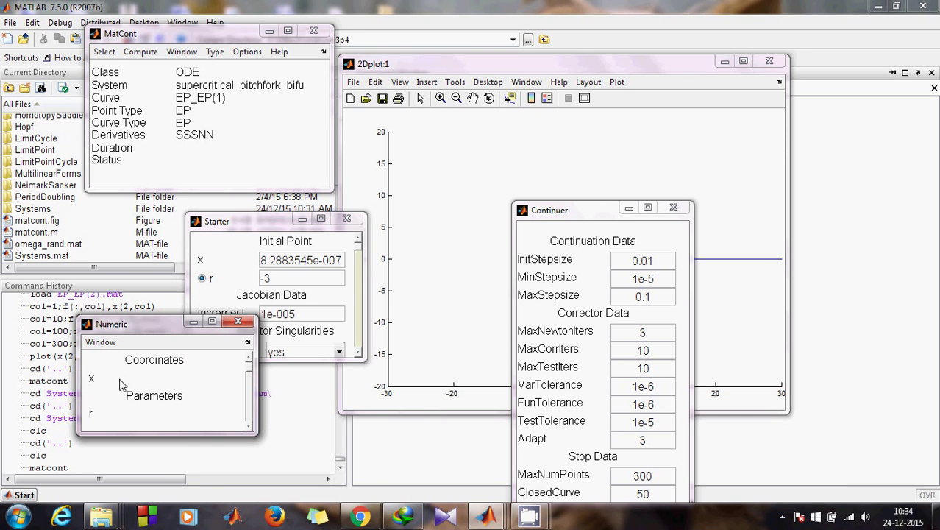
click(101, 342)
click(109, 358)
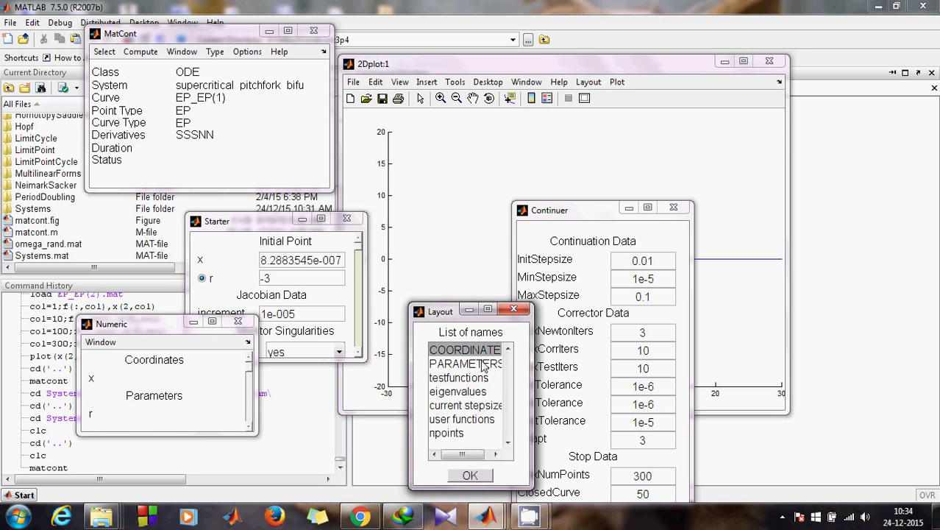
click(458, 393)
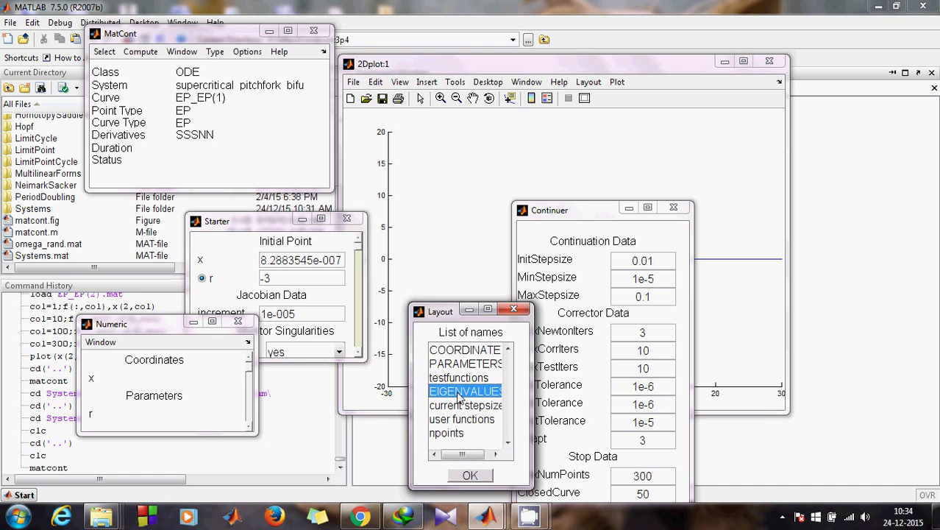
click(473, 476)
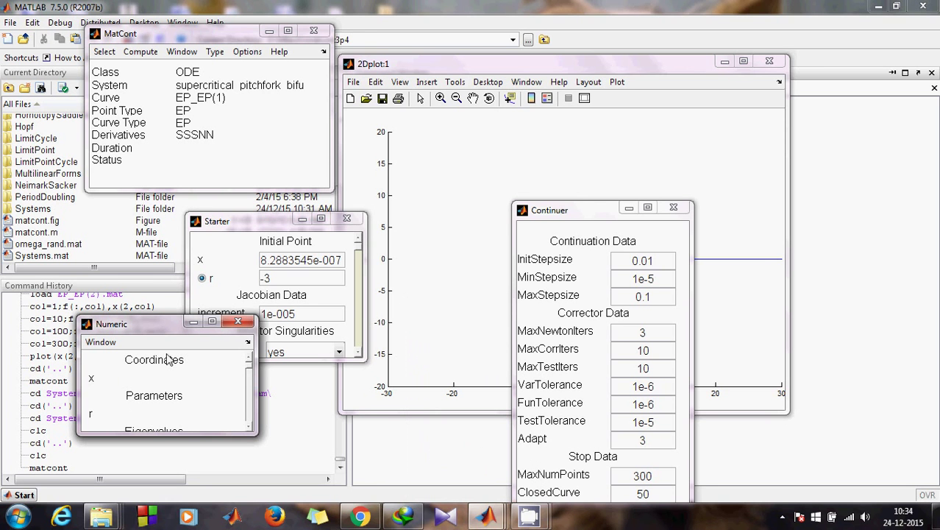
click(211, 323)
drag(64, 334, 94, 274)
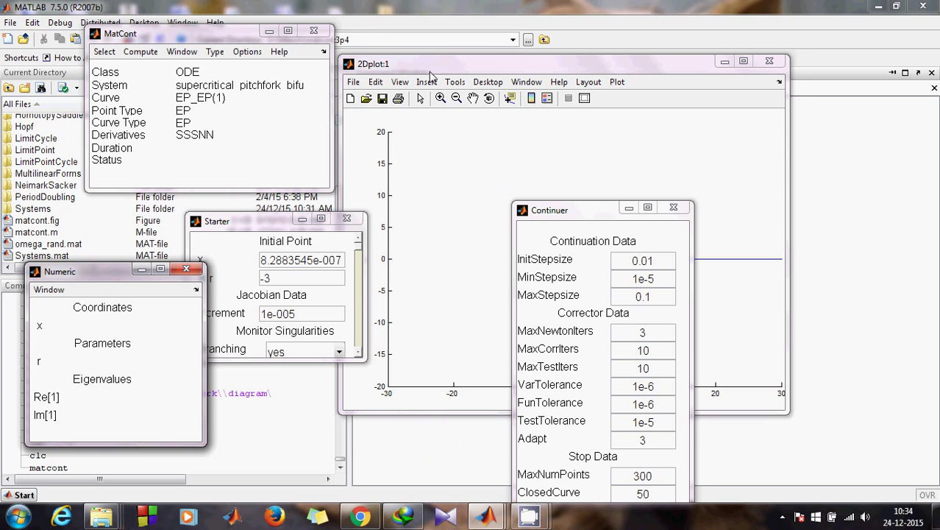
Assign parameter r to the 2D plot's abscissa, keeping coordinate x as the ordinate.
click(589, 82)
click(591, 83)
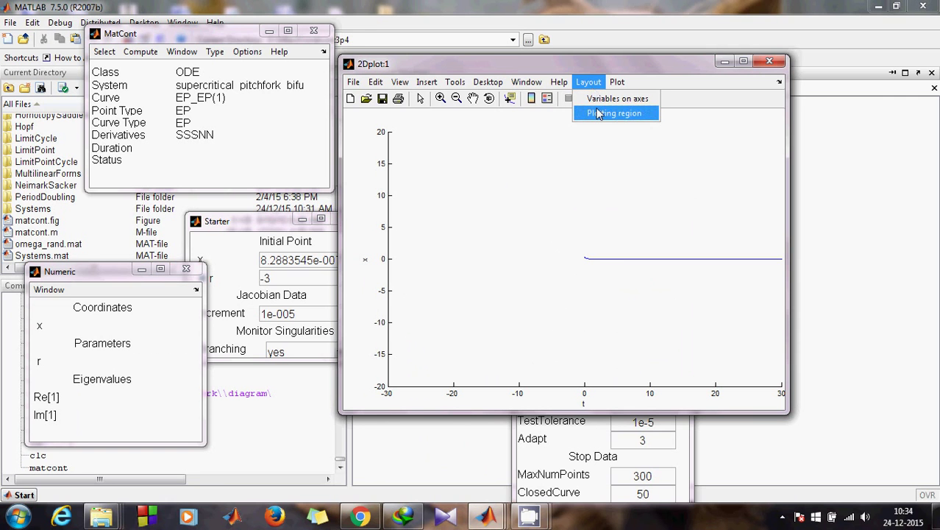
click(605, 100)
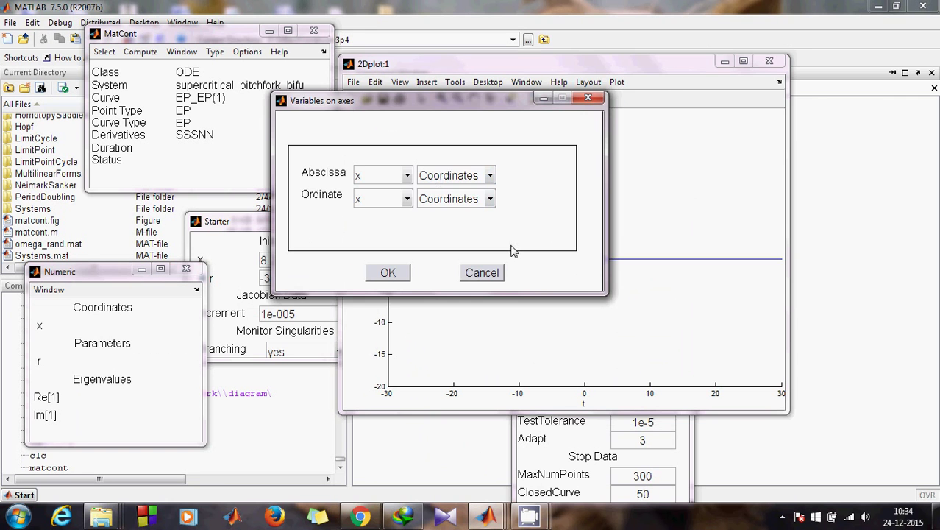
click(439, 176)
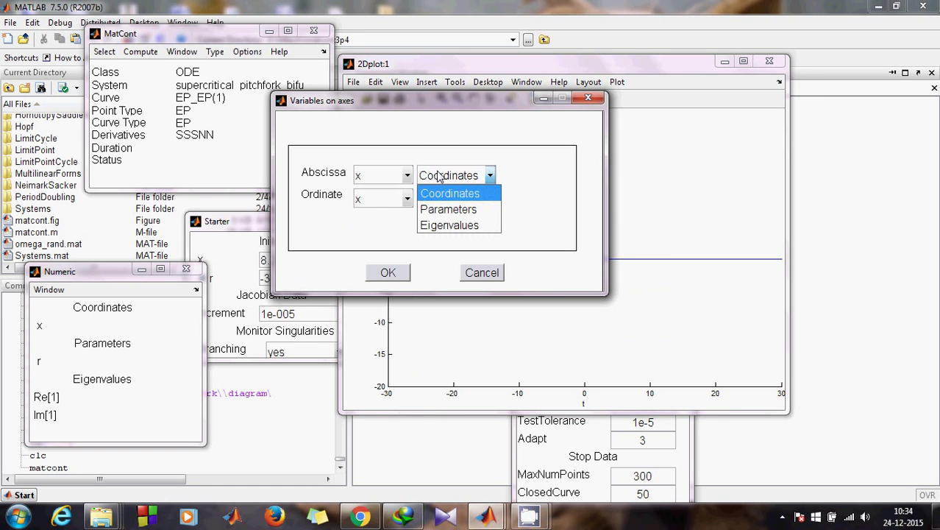
click(448, 208)
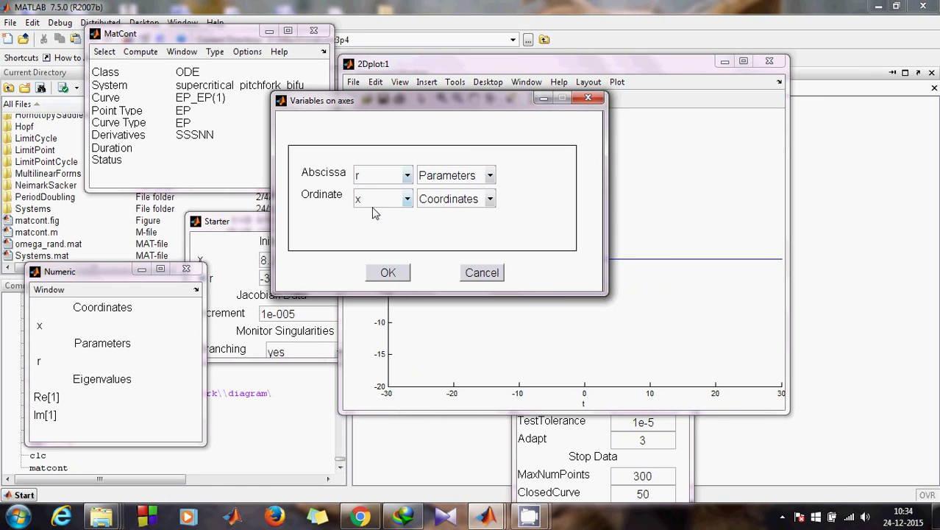
click(385, 273)
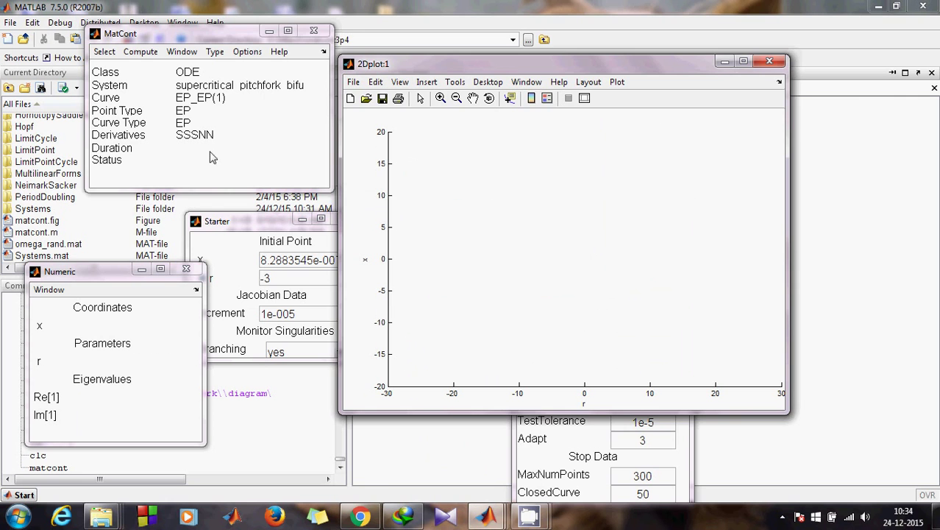
Compute the equilibrium curve forward from the initial point and move the numeric window clear of the computation controls.
click(212, 157)
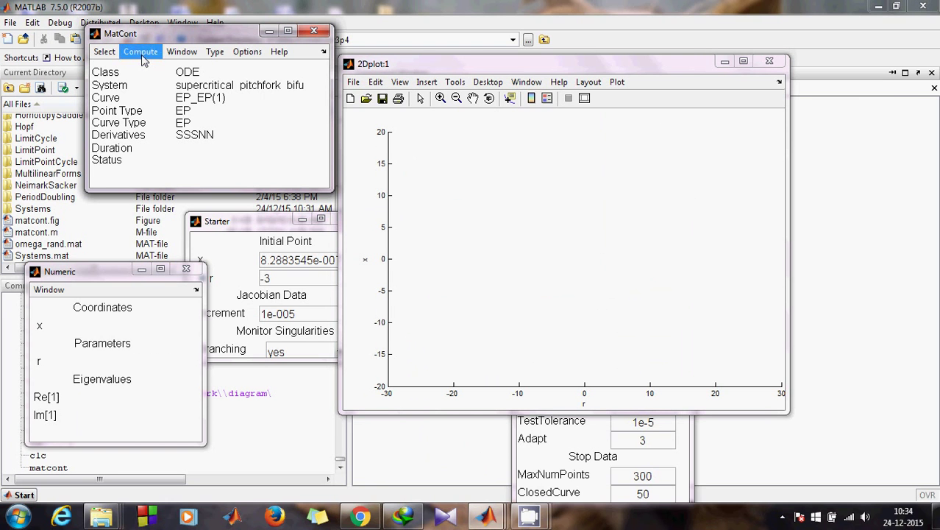
click(141, 51)
click(147, 68)
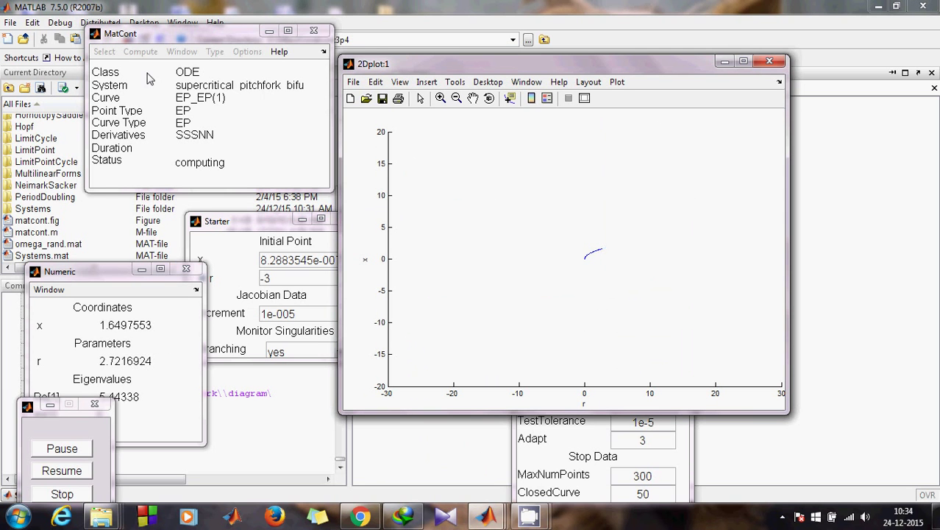
drag(106, 273, 103, 218)
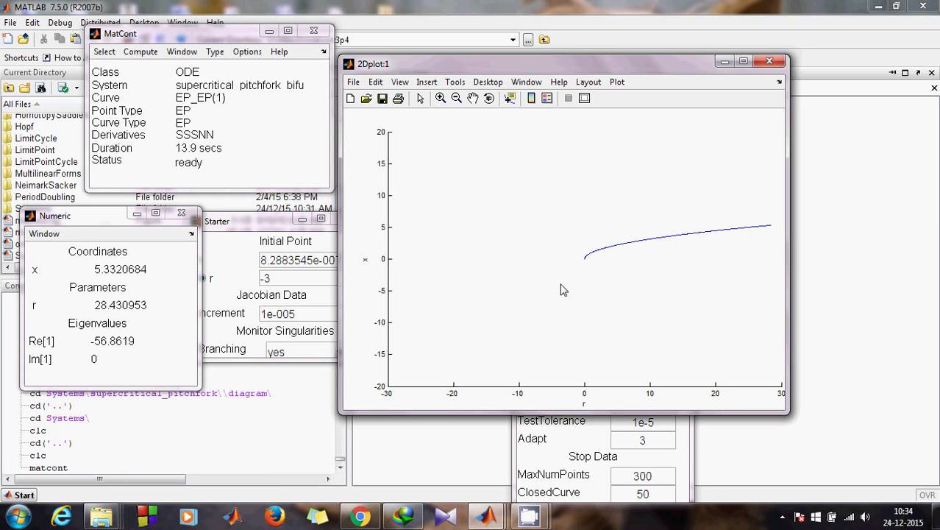
Compute the equilibrium curve backward from the initial point, resuming the continuation past the branch point.
click(227, 130)
click(142, 54)
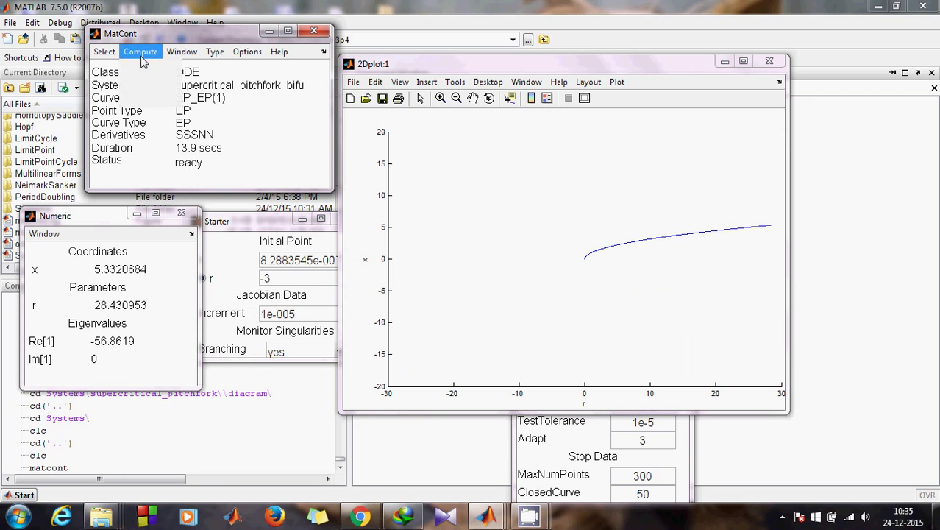
click(146, 85)
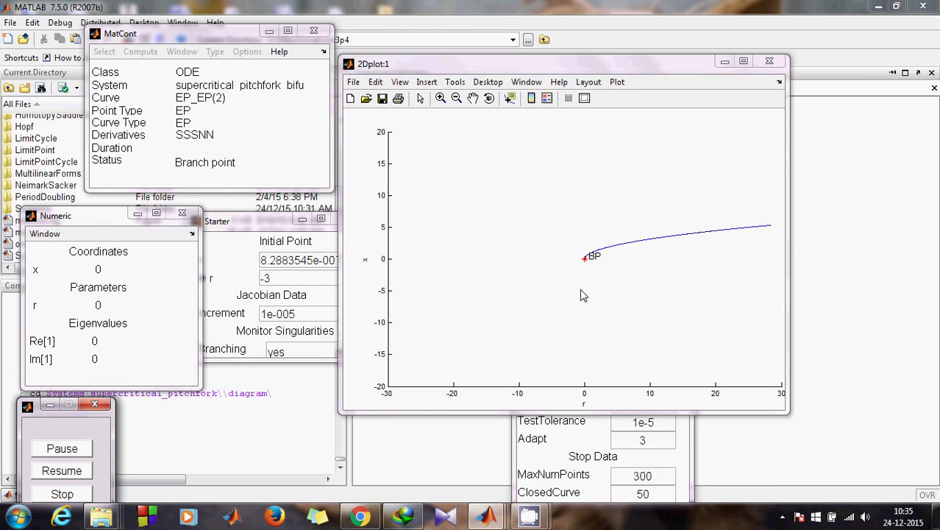
click(79, 477)
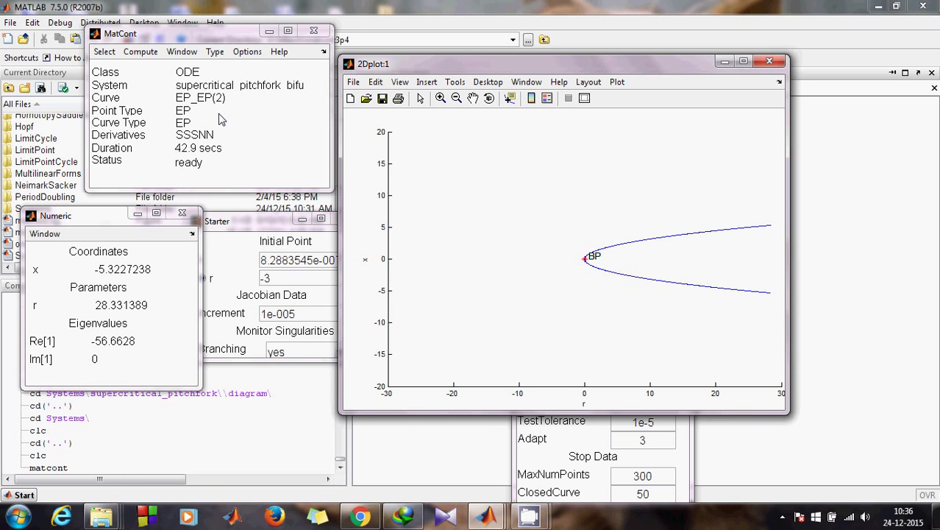
Close the MatCont windows and change the MATLAB directory to Systems\supercritical_pitchfork_bifu\diagram\.
click(768, 66)
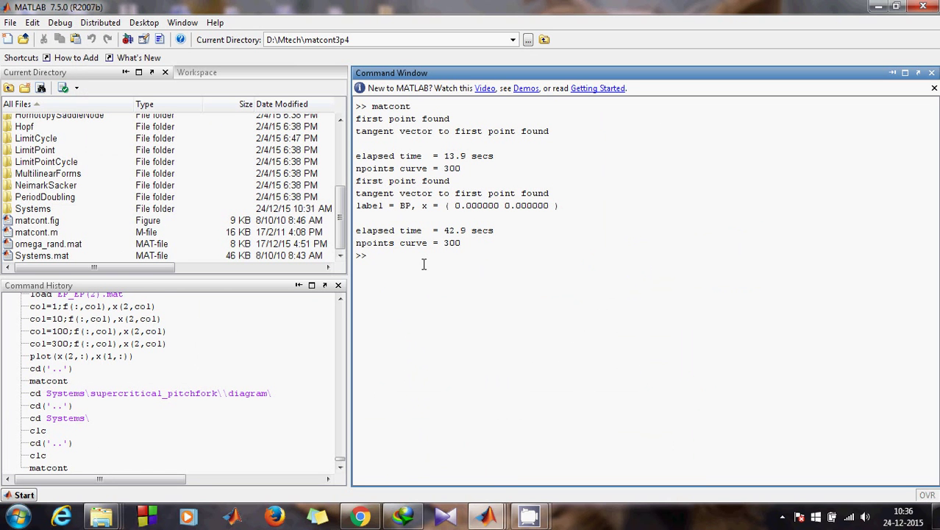
text(cd S)
key(Tab)
text(supercritical_)
key(Tab)
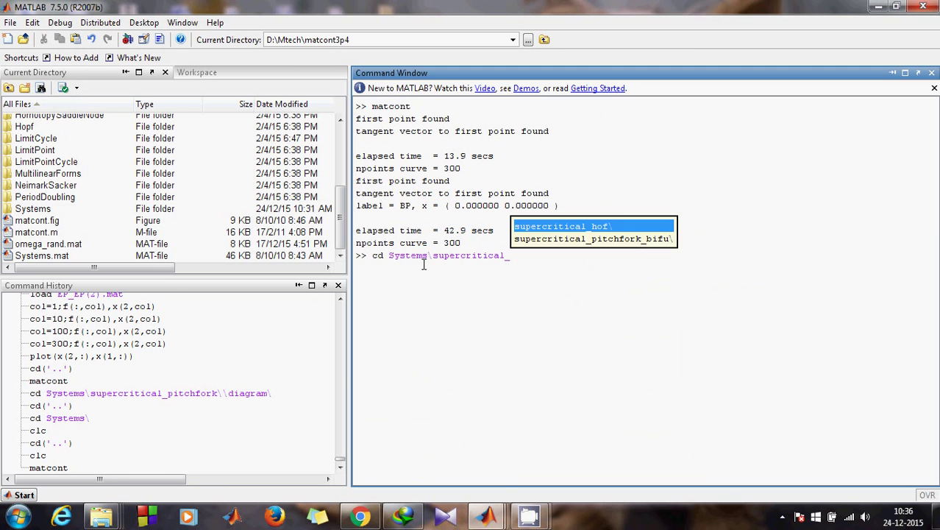
key(Down)
key(Return)
text(dia)
key(Tab)
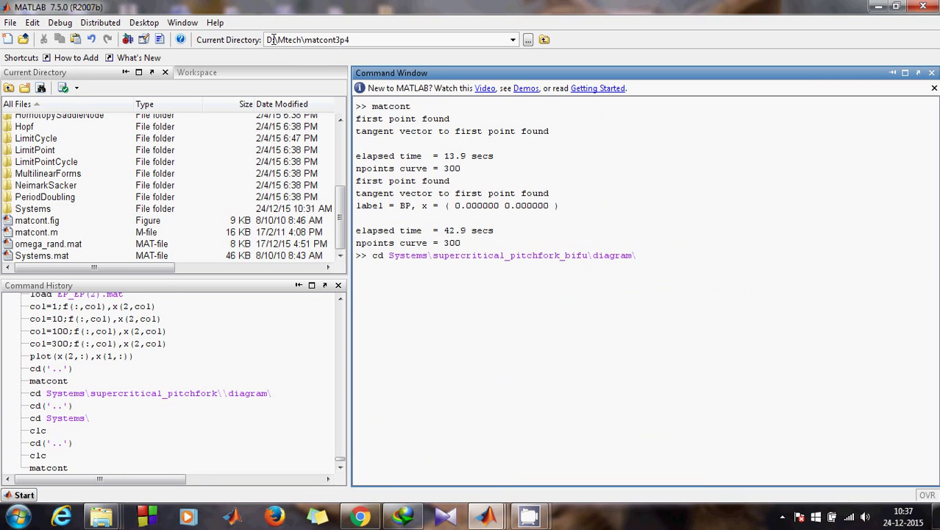
key(Return)
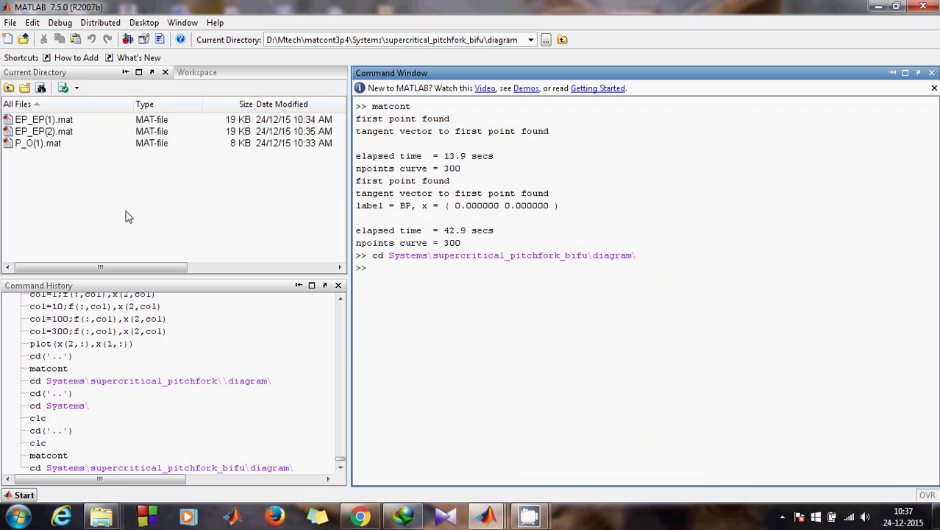
Rename the forward curve file EP_EP(1).mat as su1.mat.
right_click(42, 121)
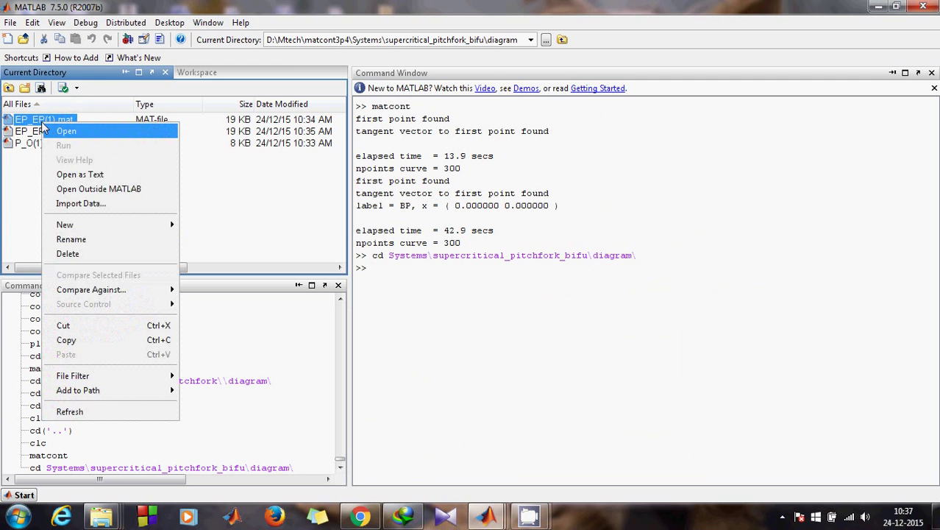
click(64, 240)
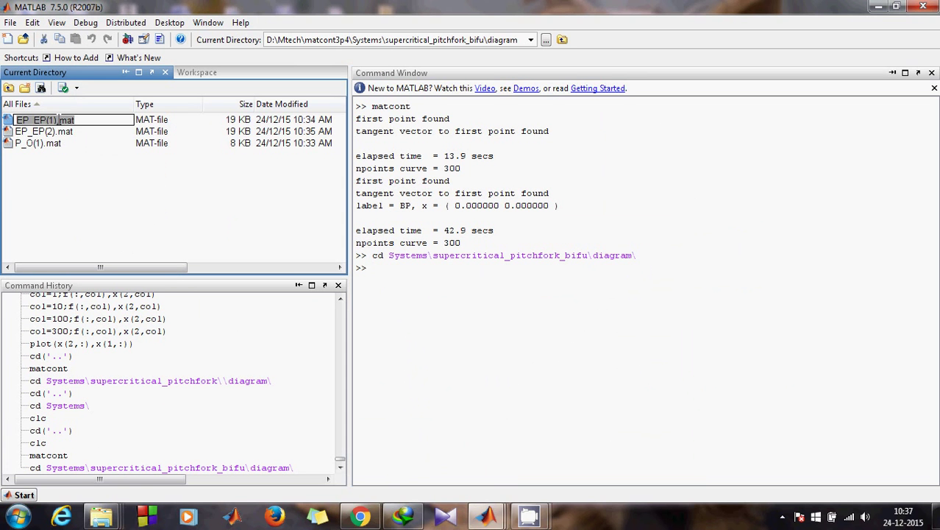
click(59, 120)
key(BackSpace)
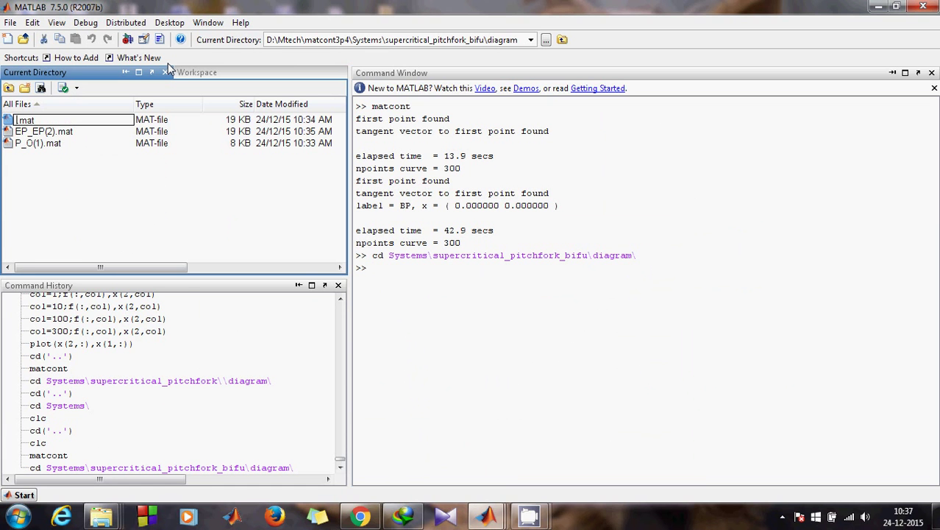
text(su1)
Rename the backward curve file EP_EP(2).mat as su2.mat.
right_click(50, 132)
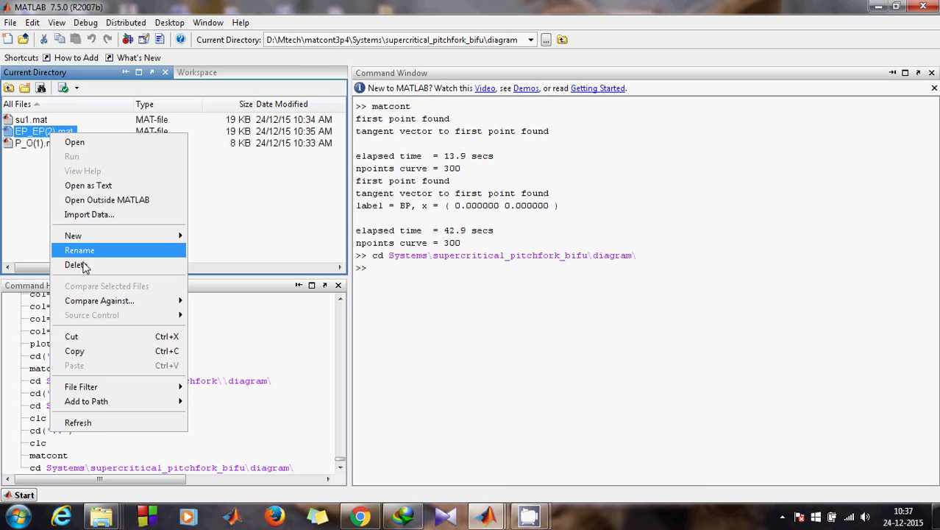
click(88, 253)
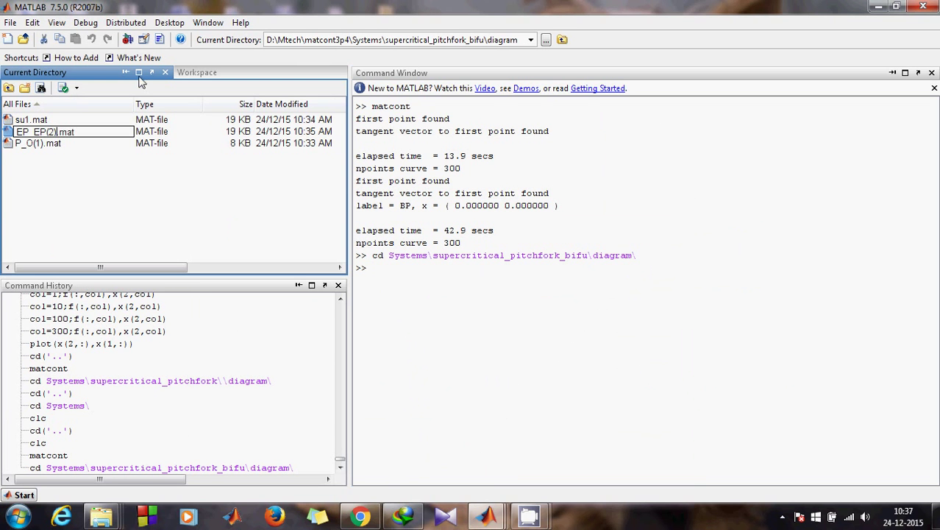
key(BackSpace)
key(BackSpace)
key(BackSpace)
key(BackSpace)
key(BackSpace)
key(BackSpace)
key(BackSpace)
key(BackSpace)
text(su2)
click(87, 218)
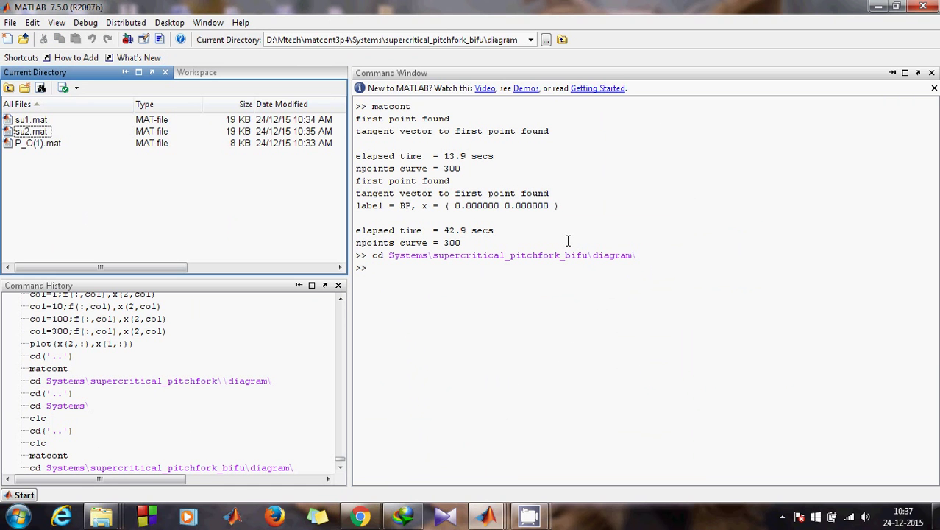
Go up three directory levels with cd('..') to return to the matcont3p4 folder.
click(431, 280)
text(cd()
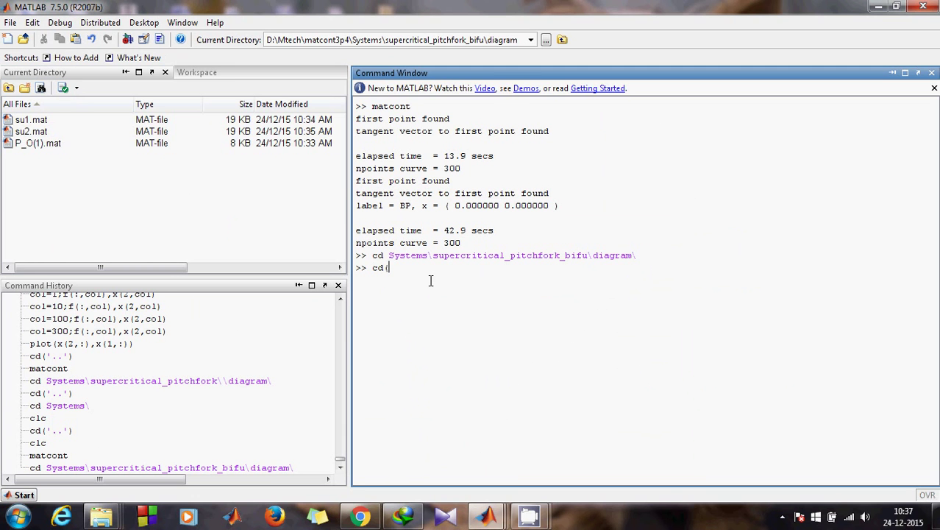
text('..'))
key(Return)
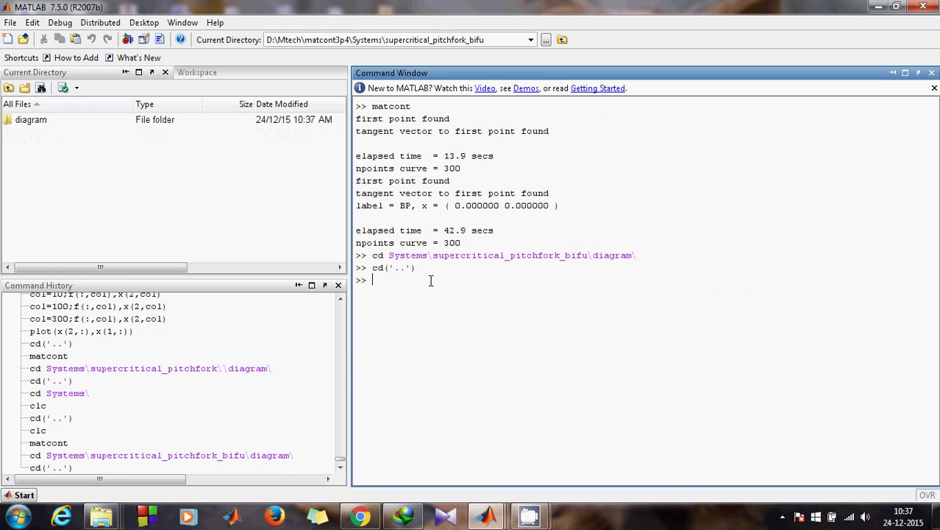
key(Up)
key(Return)
key(Up)
key(Return)
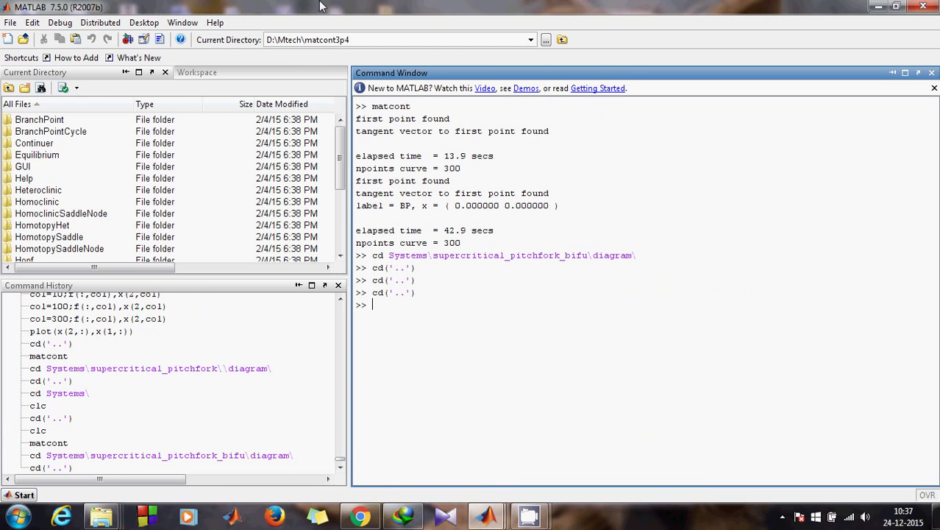
Bring the MatCont main window to the front and set the initial point type to Point.
click(487, 517)
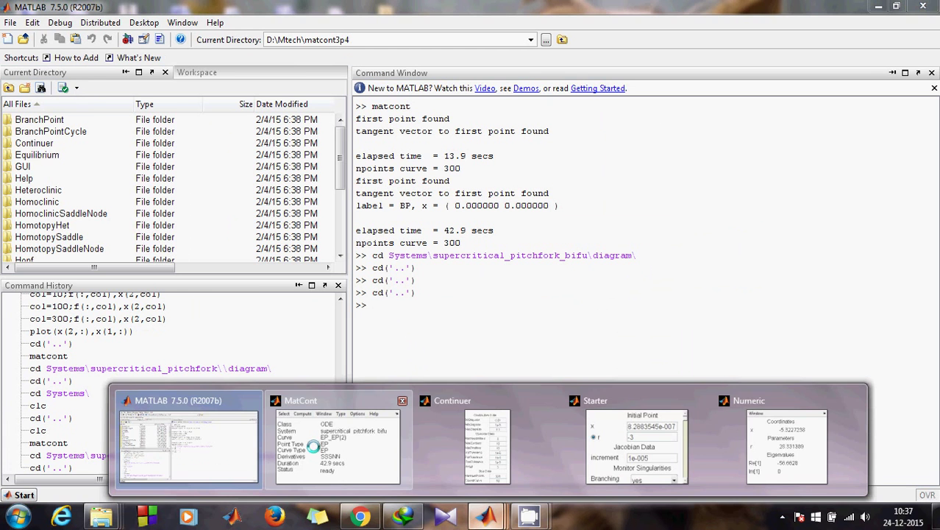
click(313, 446)
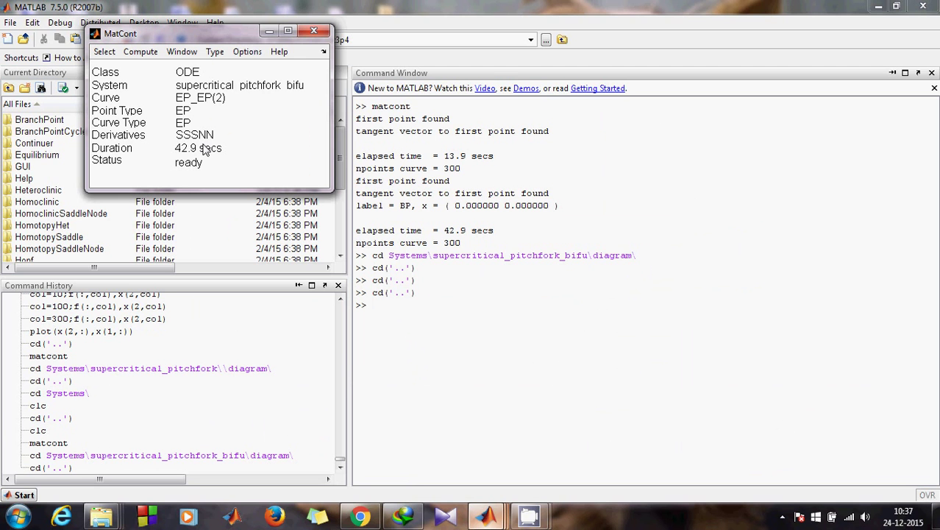
click(212, 58)
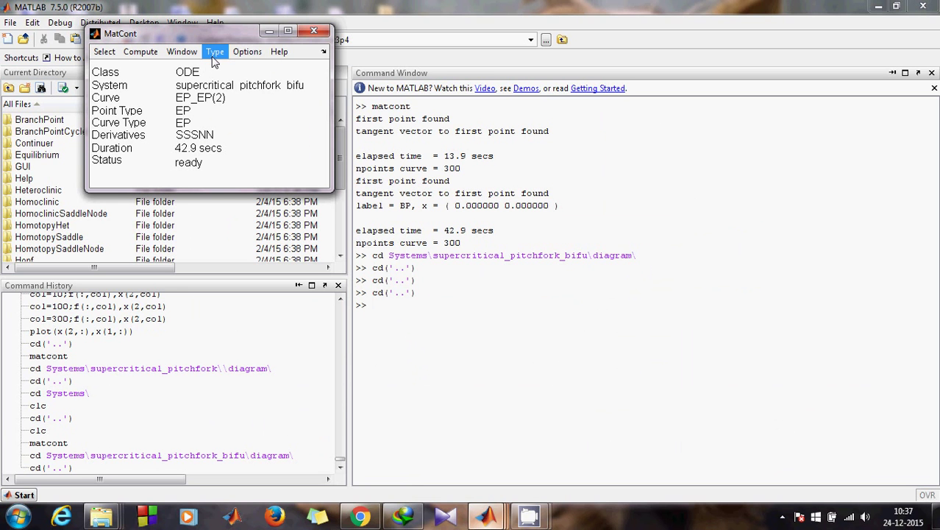
mouse_move(217, 69)
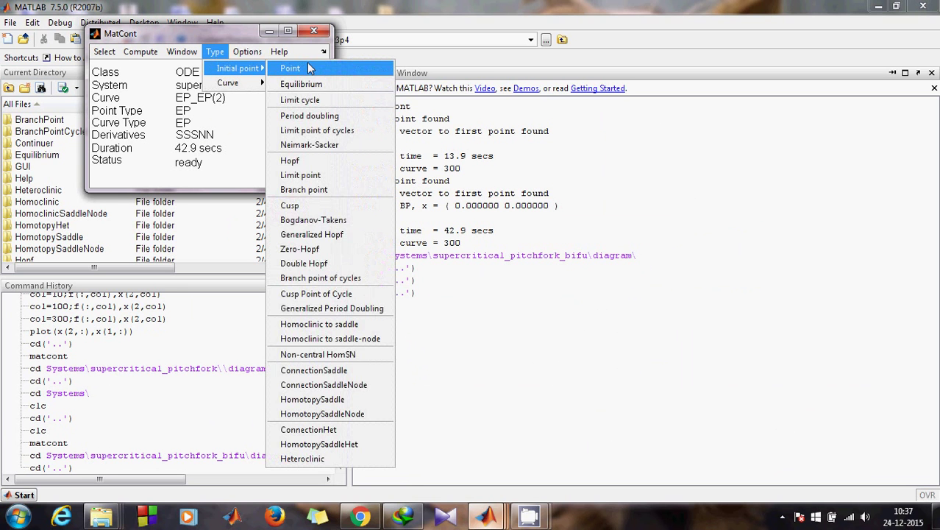
click(310, 68)
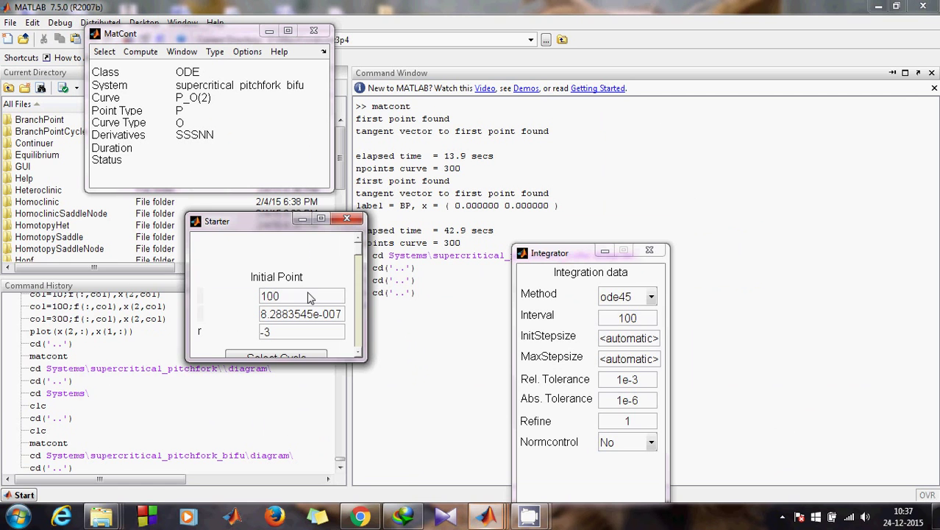
Set both the coordinate x and the time t of the initial point to 0.
click(341, 315)
key(BackSpace)
key(BackSpace)
key(BackSpace)
key(BackSpace)
key(BackSpace)
key(BackSpace)
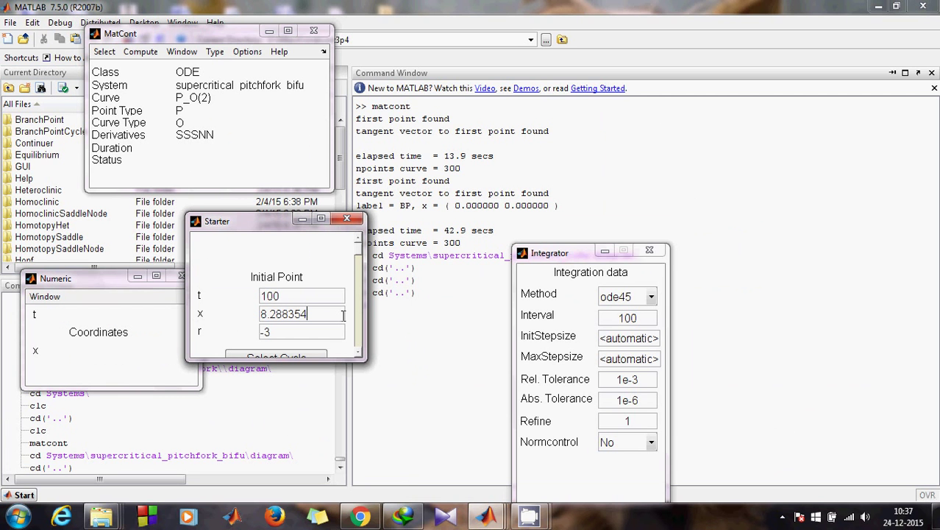
key(BackSpace)
key(BackSpace)
key(BackSpace)
key(BackSpace)
key(BackSpace)
key(BackSpace)
key(BackSpace)
key(BackSpace)
text(0)
click(299, 296)
key(BackSpace)
key(BackSpace)
key(BackSpace)
text(0)
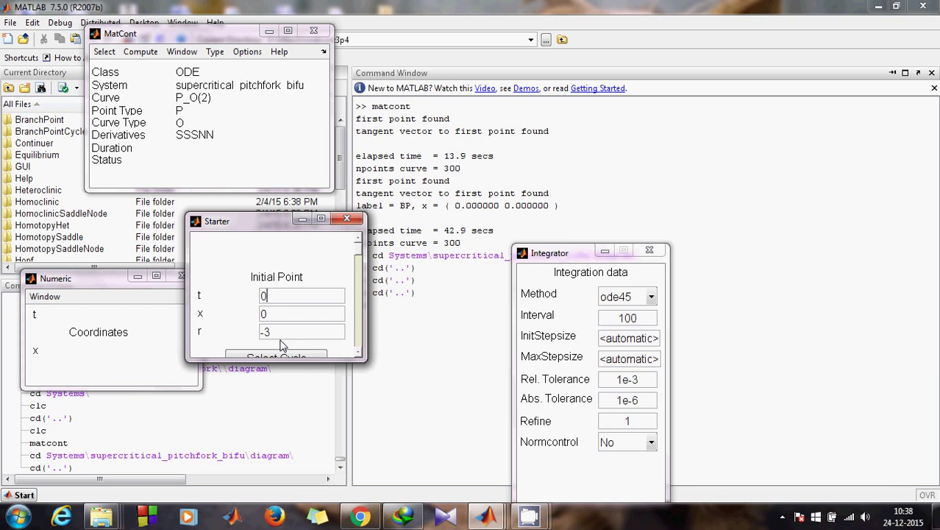
click(143, 347)
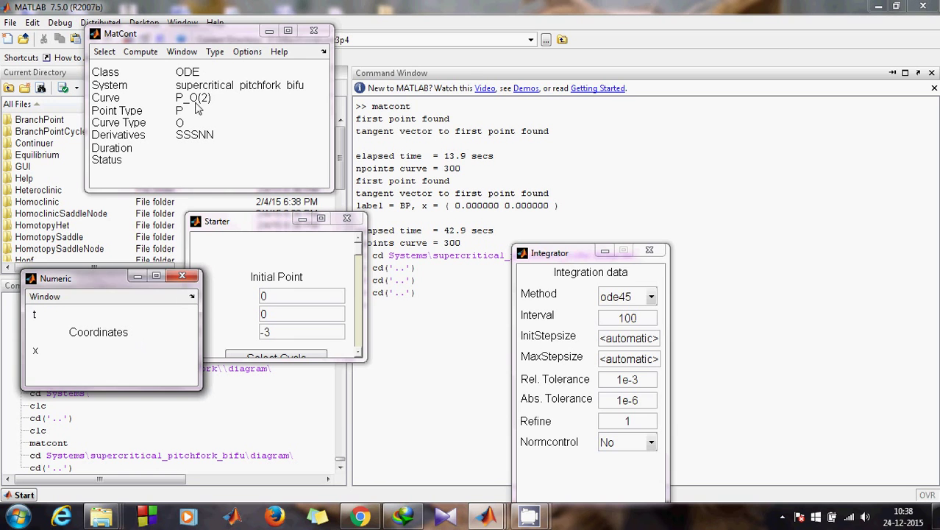
Open a 2D plot window and plot time t on the abscissa against coordinate x on the ordinate.
click(181, 51)
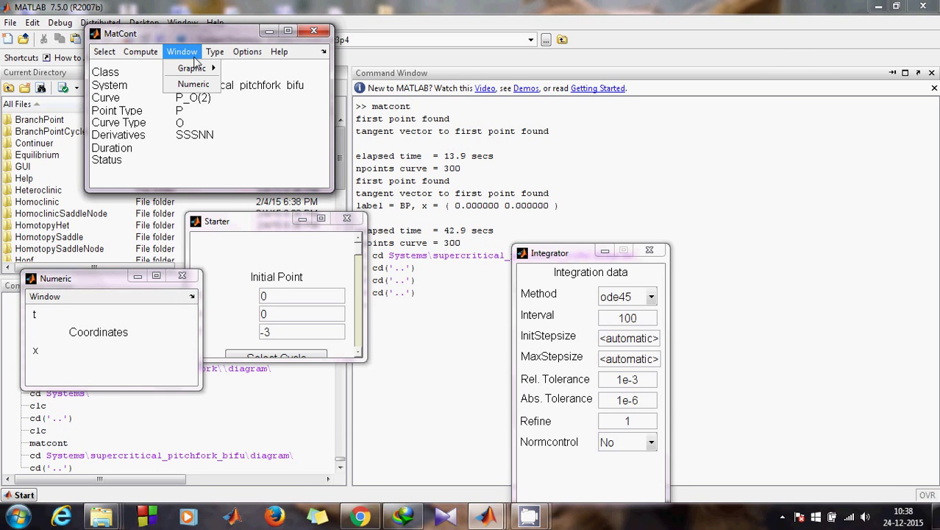
click(237, 72)
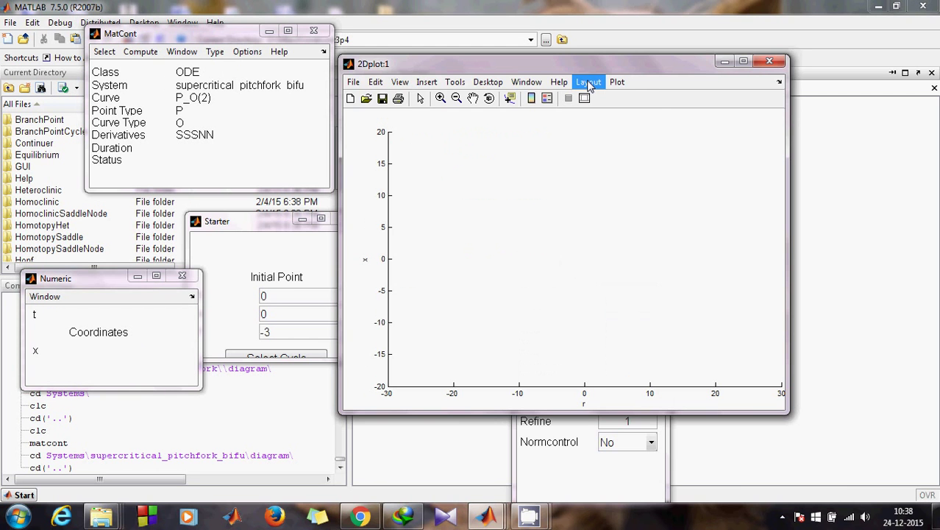
click(589, 83)
click(596, 100)
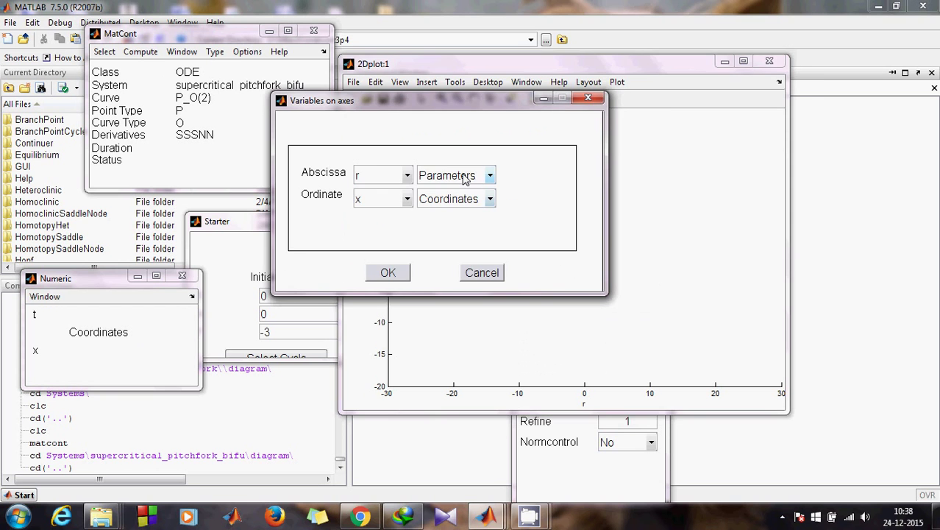
click(398, 273)
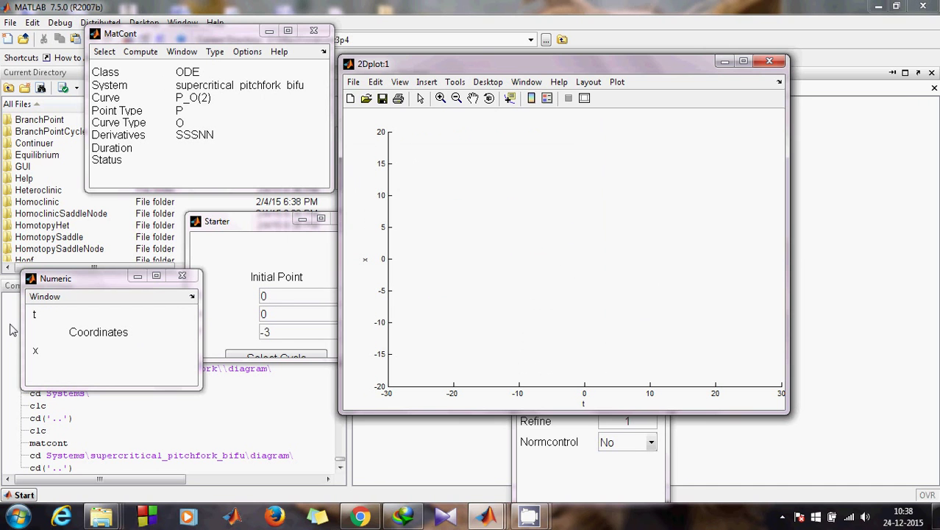
Compute the orbit forward from the initial point.
click(211, 104)
click(140, 51)
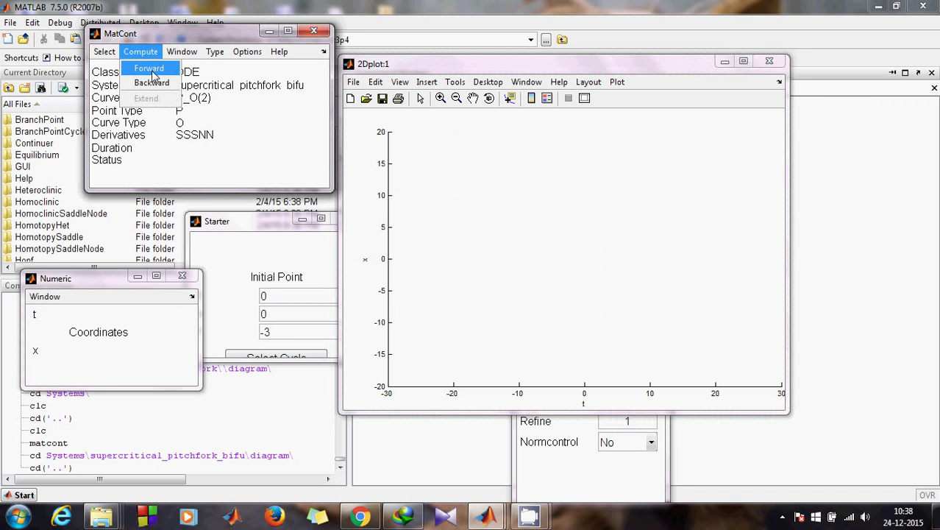
click(150, 69)
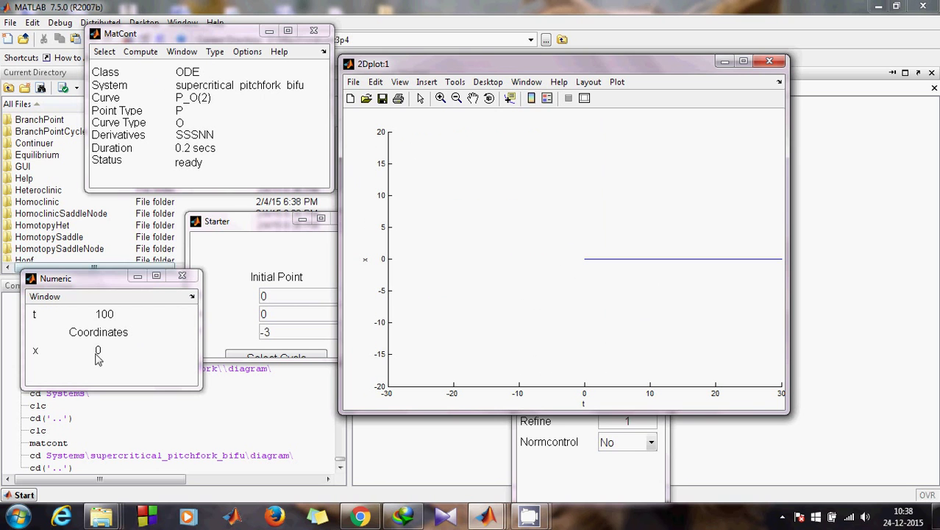
Select the last point of the orbit P_O(2) as the new initial point.
click(139, 93)
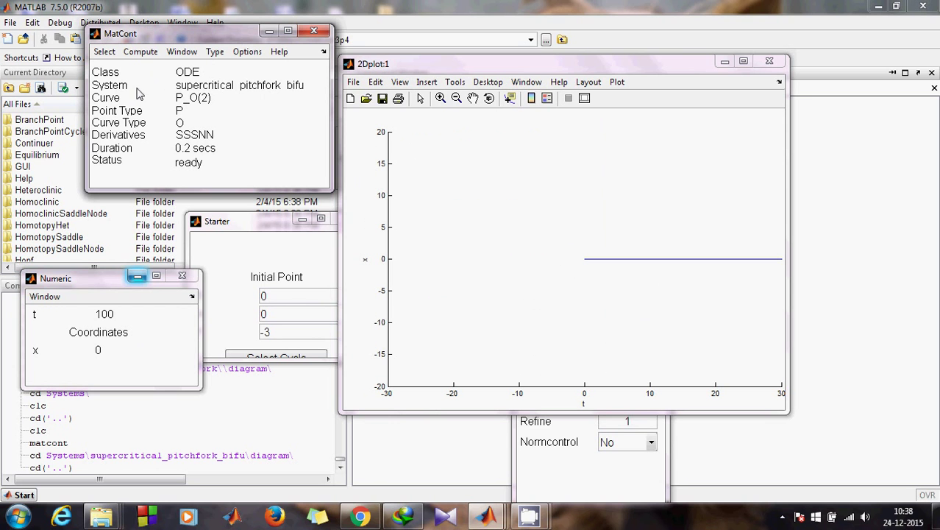
click(104, 52)
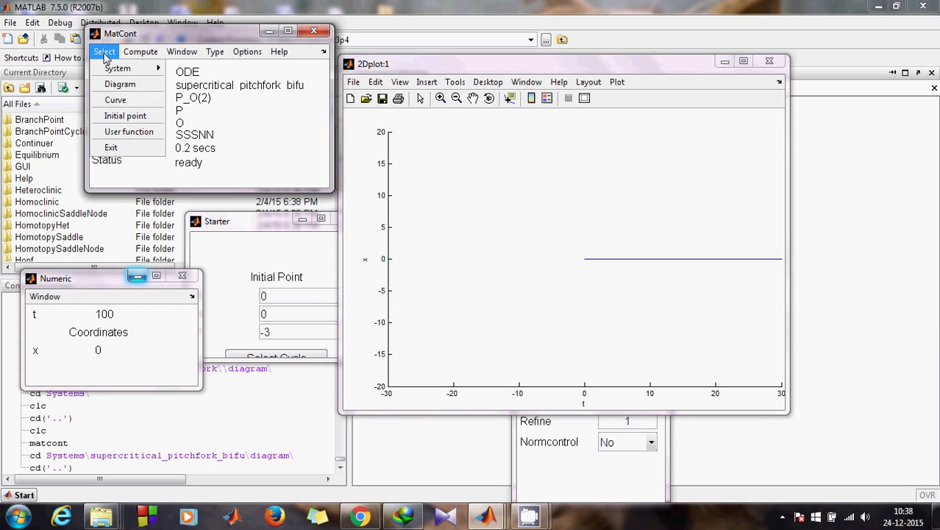
click(185, 111)
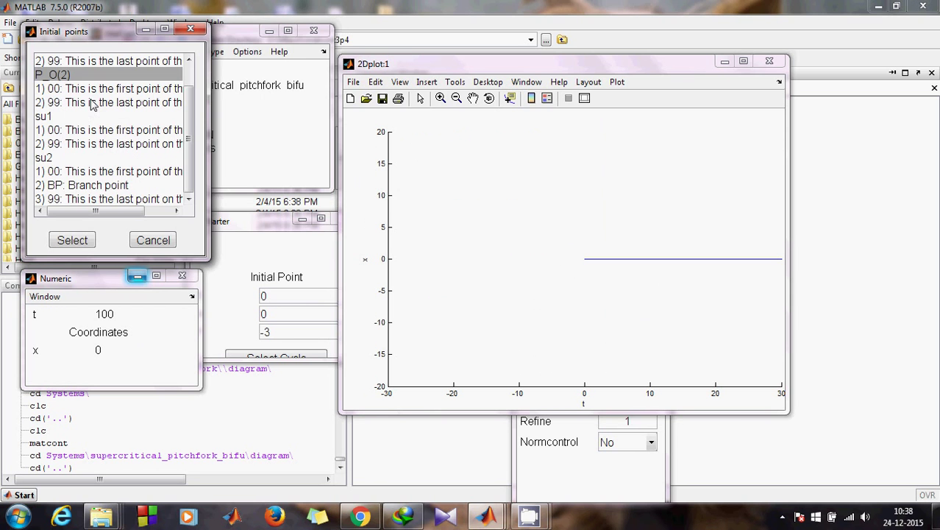
click(90, 104)
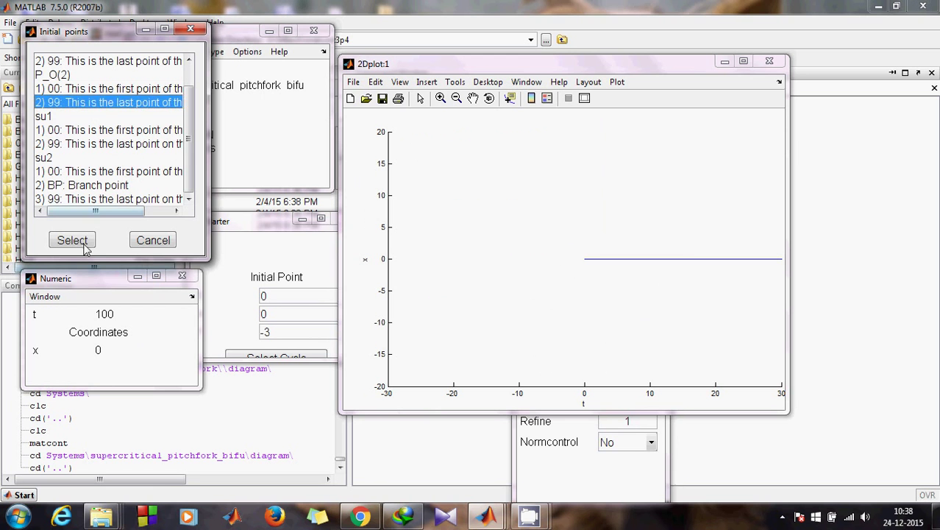
click(72, 241)
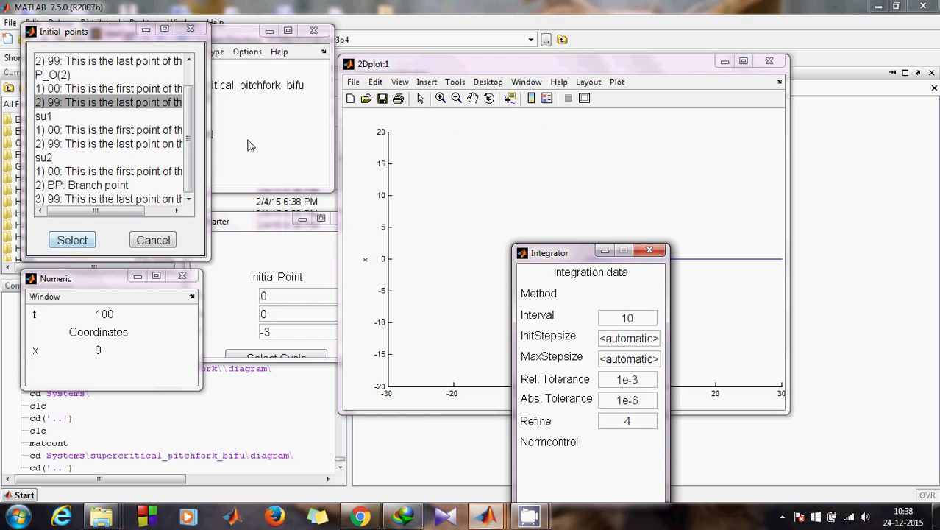
Set the initial point type to Equilibrium and activate r as the free parameter, moving the Numeric window clear of the Starter.
click(214, 52)
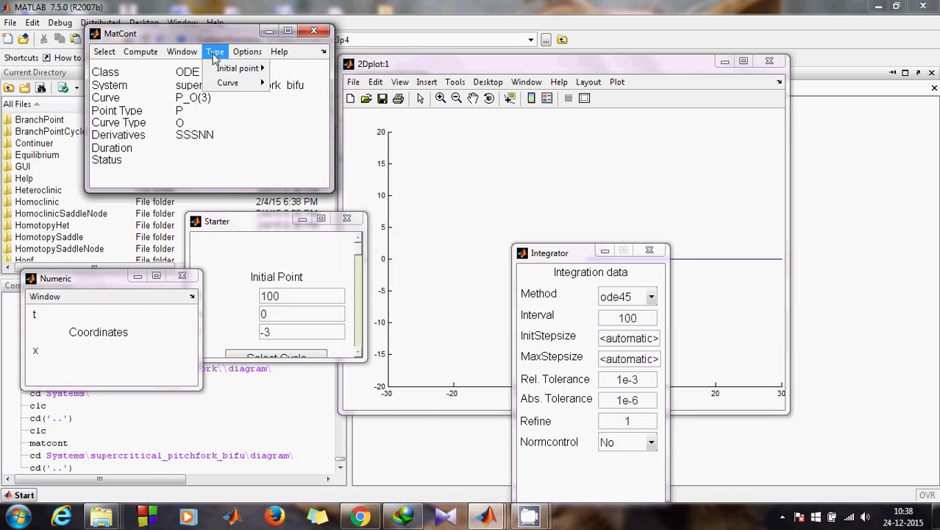
mouse_move(237, 68)
click(300, 84)
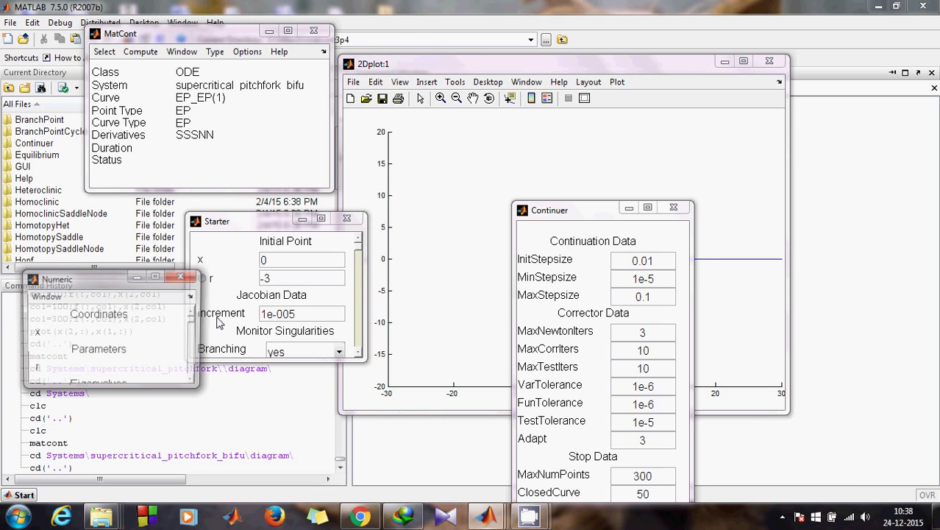
click(202, 279)
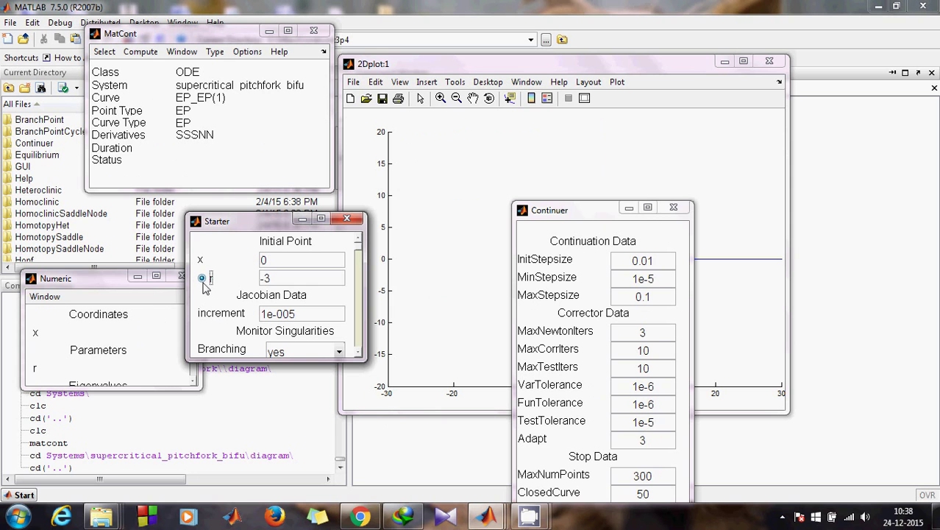
drag(77, 278, 52, 332)
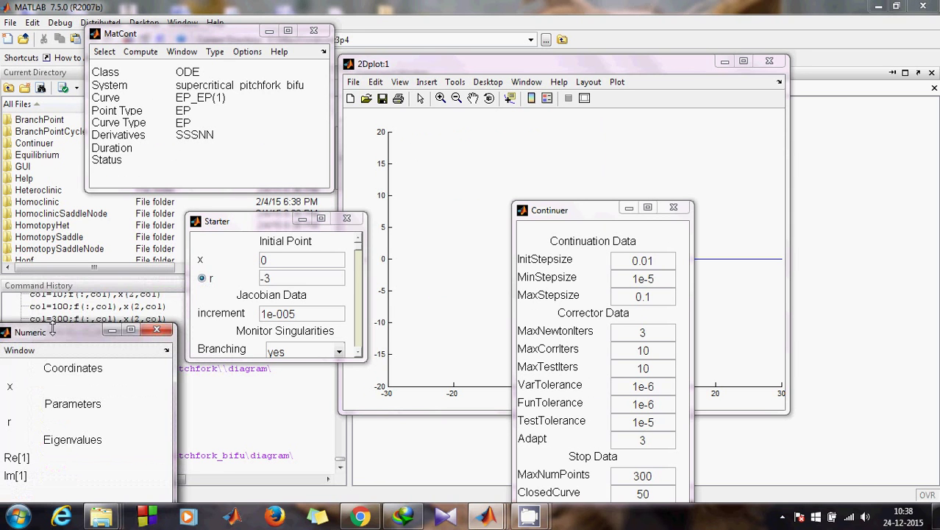
Set the 2D plot axes to parameter r on the abscissa and coordinate x on the ordinate.
click(568, 65)
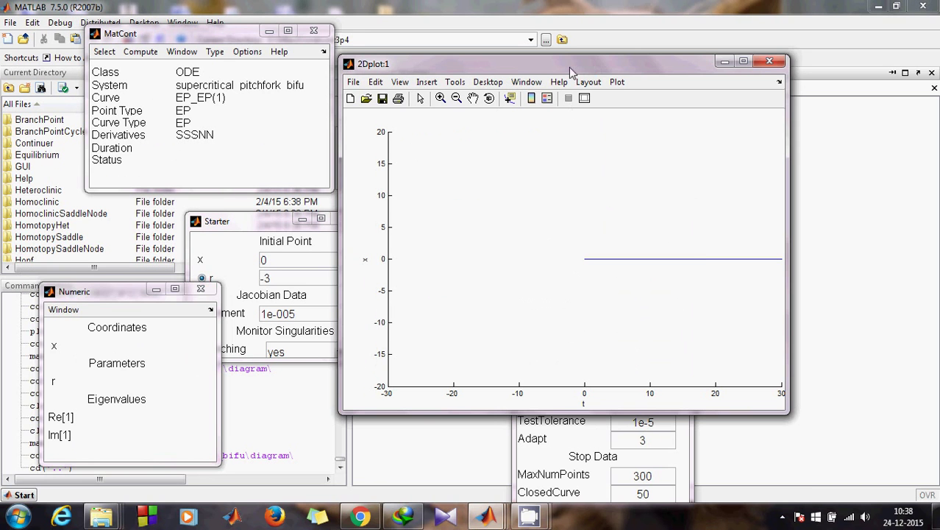
click(588, 82)
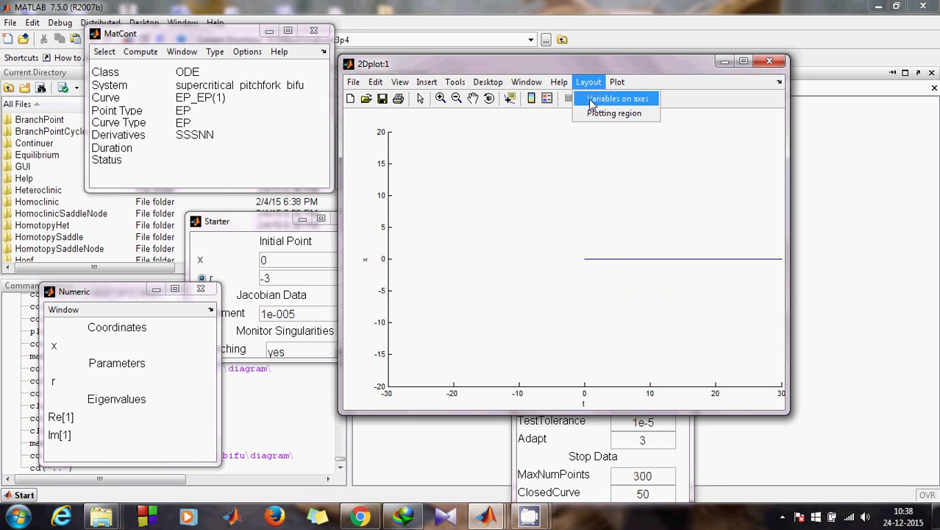
click(592, 99)
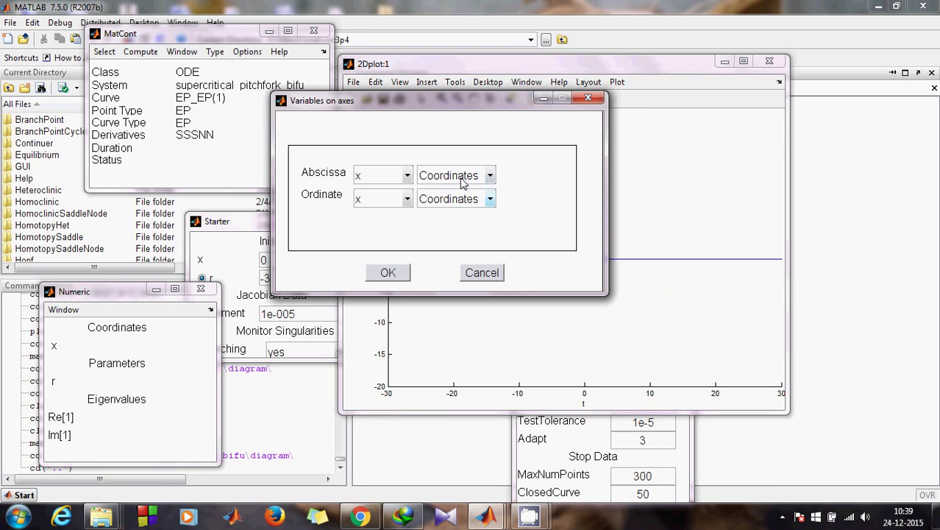
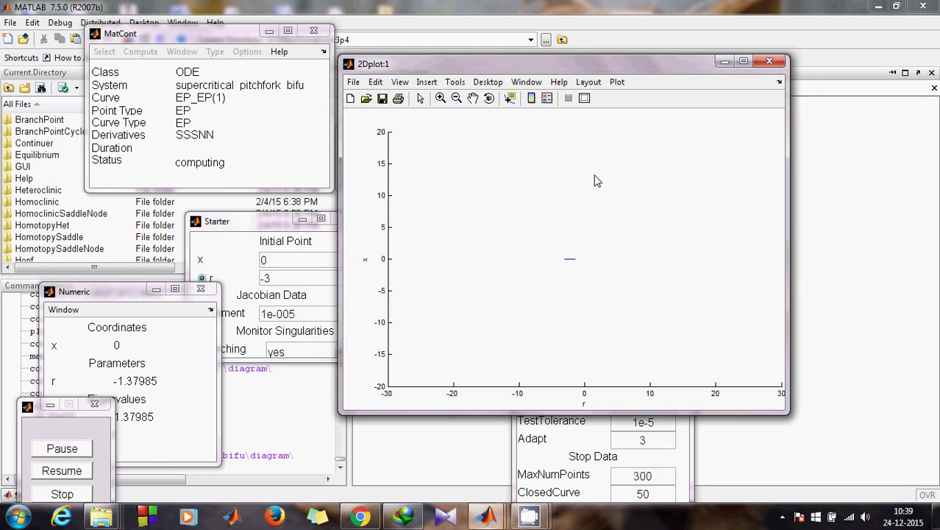
Compute the equilibrium curve forward, resuming the continuation at the branch point.
click(144, 324)
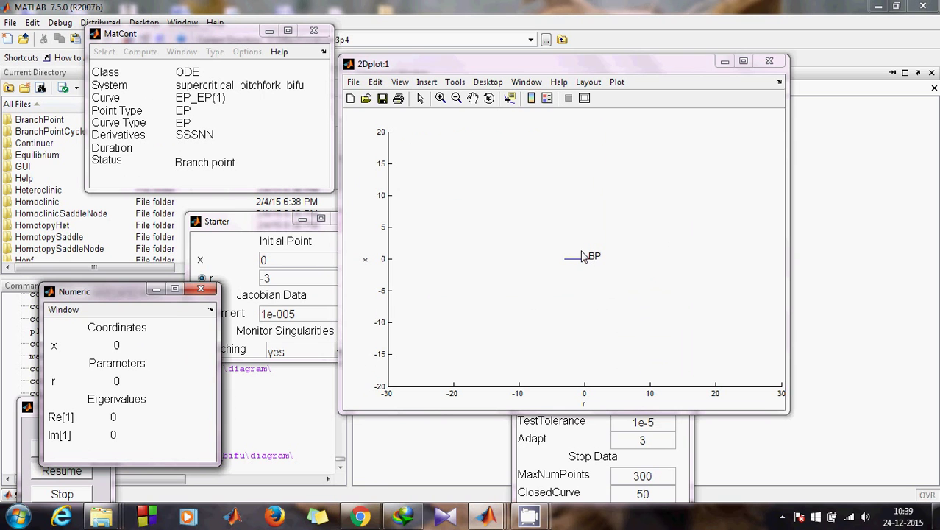
click(36, 409)
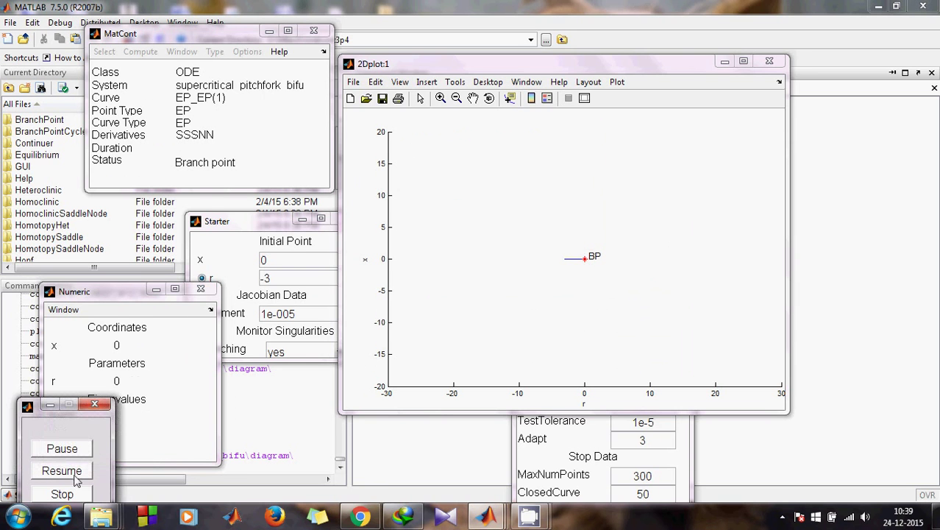
click(74, 474)
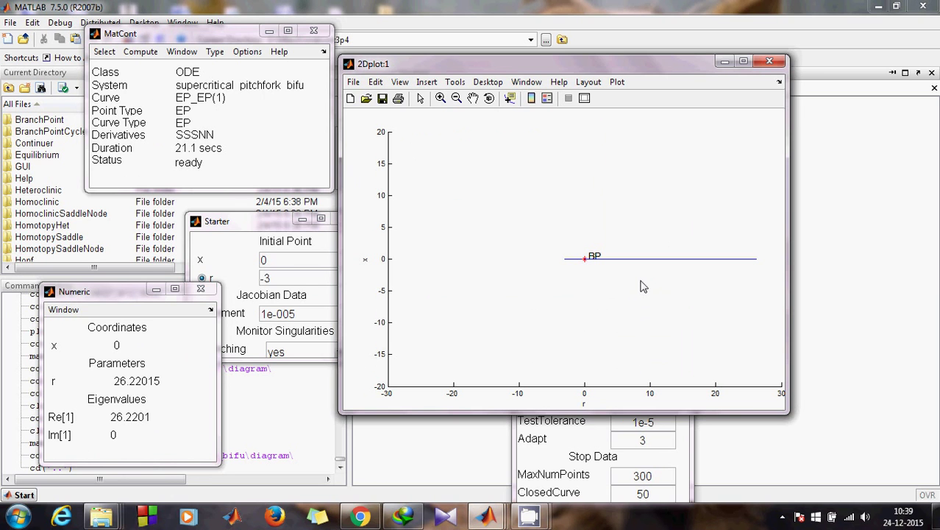
Compute the equilibrium curve backward and return to the MATLAB Command Window.
click(139, 51)
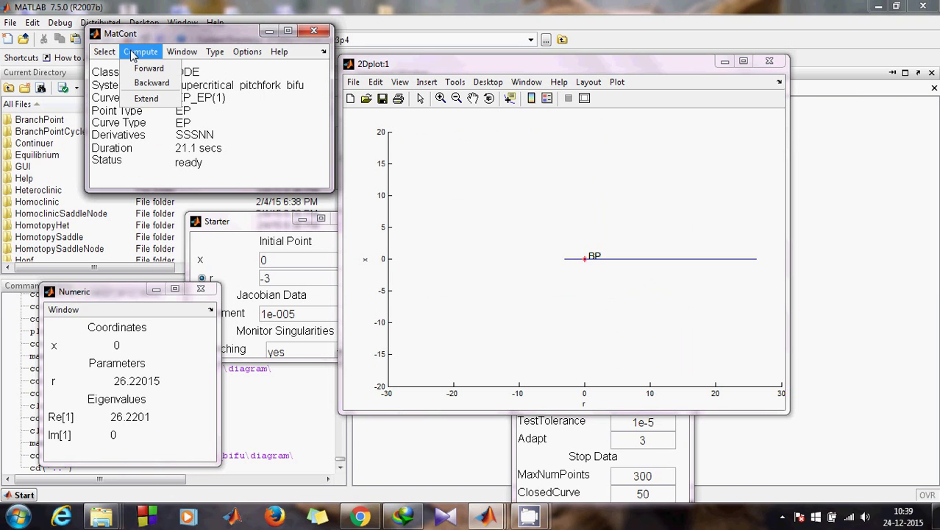
click(168, 49)
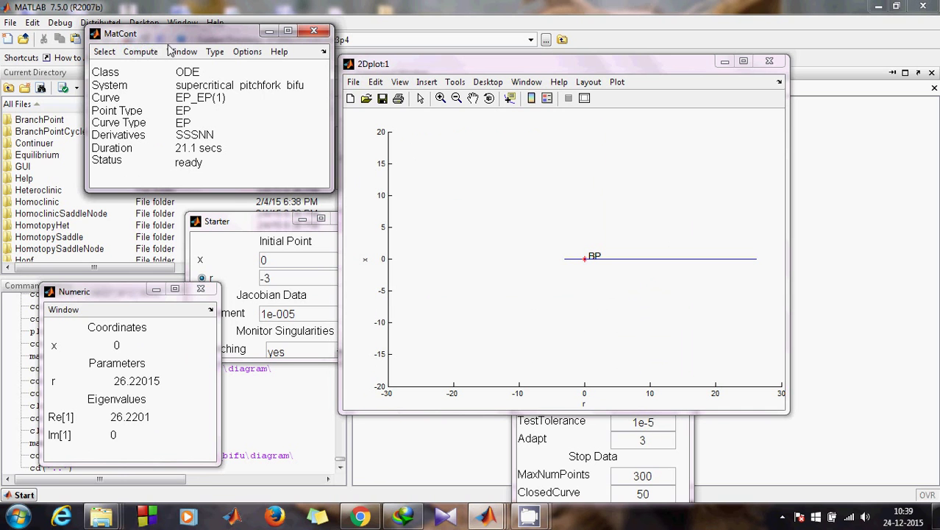
click(141, 52)
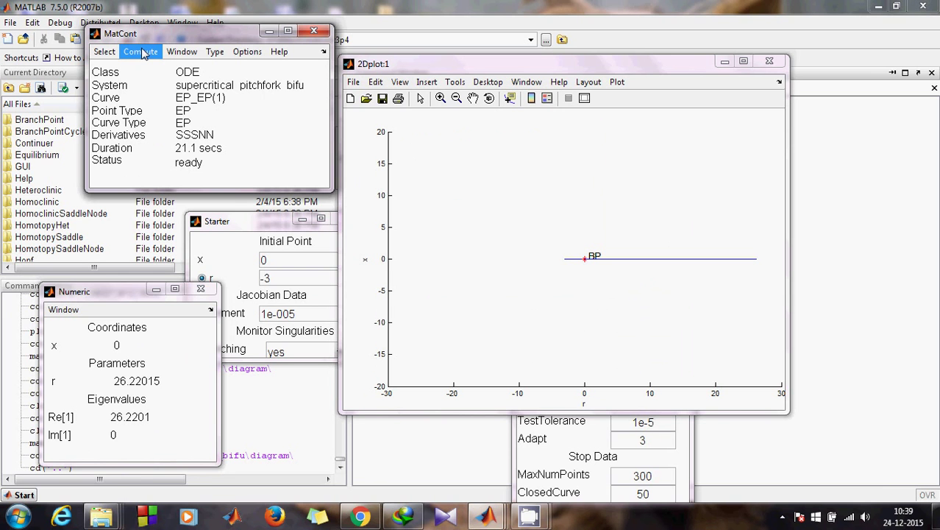
click(147, 83)
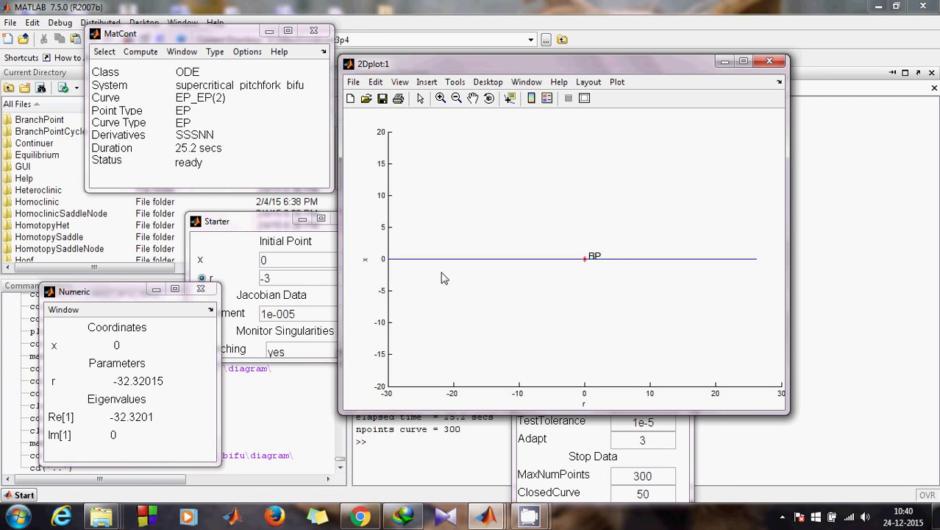
click(413, 436)
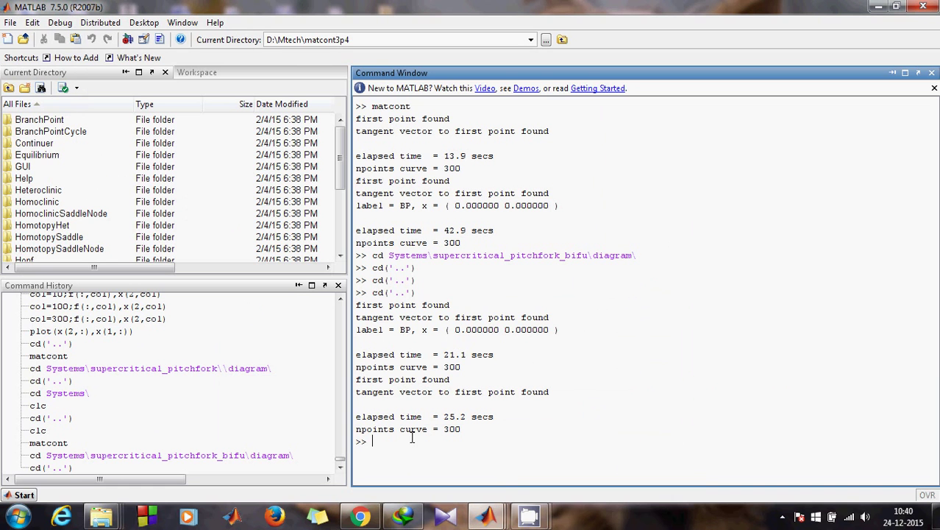
Change the current directory to Systems\supercritical_pitchfork_bifu\diagram\.
text(cd)
text(Systems\supercritical_pitchfork_bifu\diagram\)
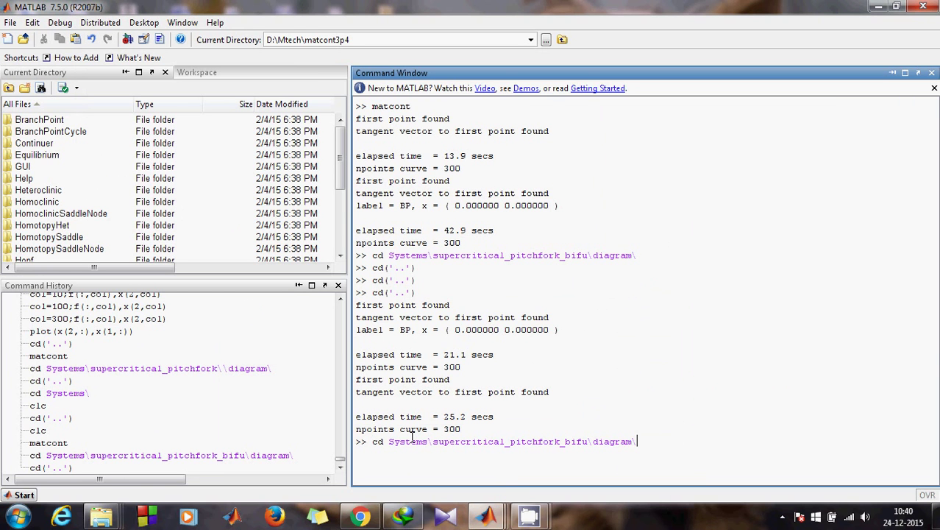
key(Return)
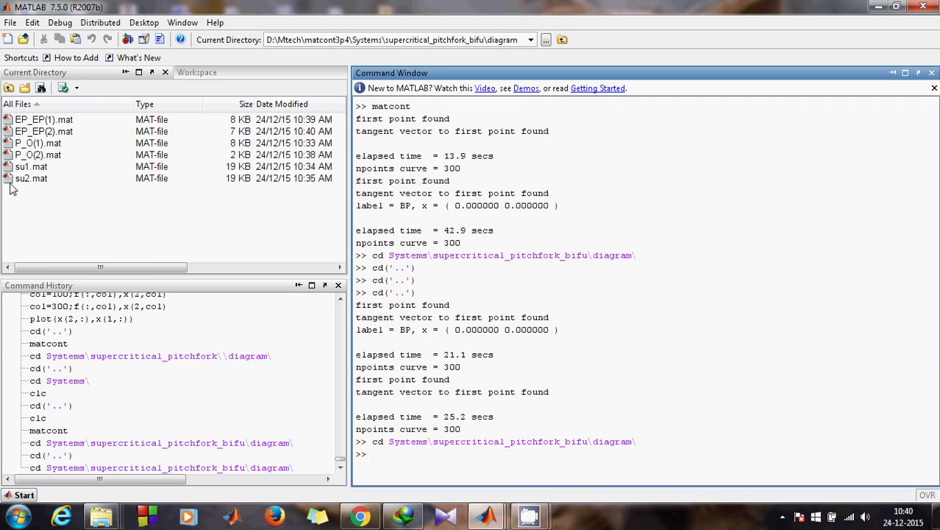
Load su1.mat and look over its variables in the workspace before returning to the directory's file list.
text(load su1)
key(Tab)
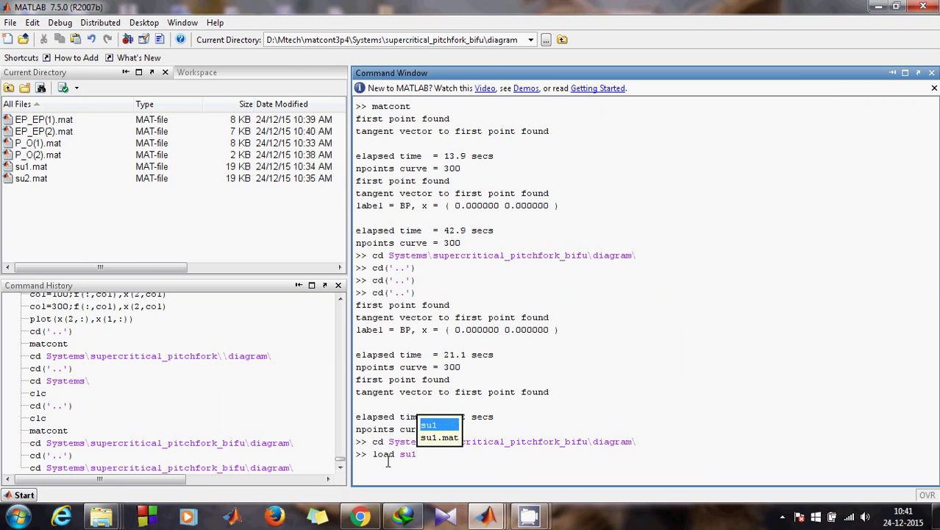
key(Down)
key(Return)
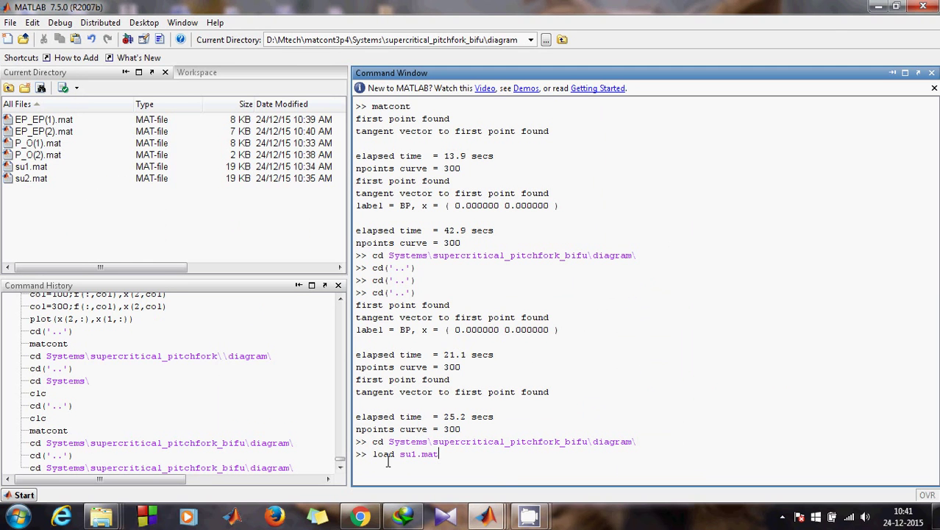
key(Return)
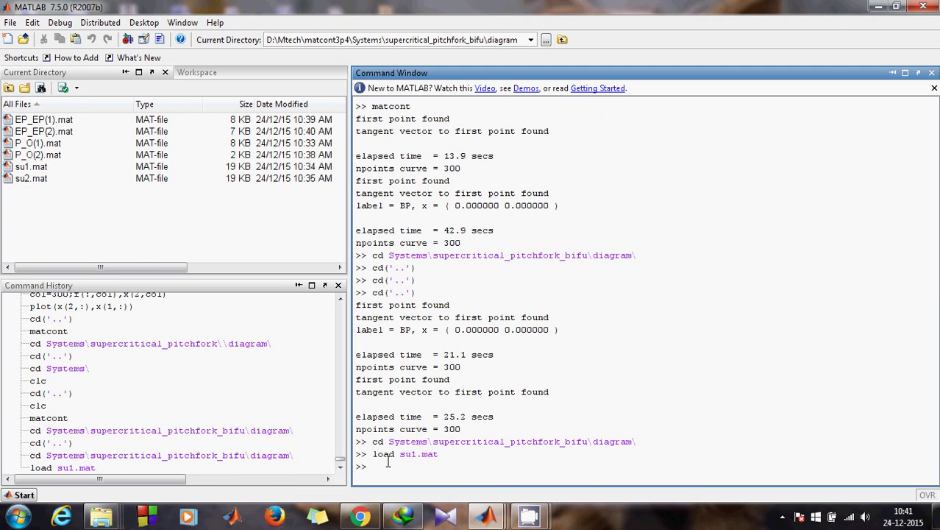
click(197, 73)
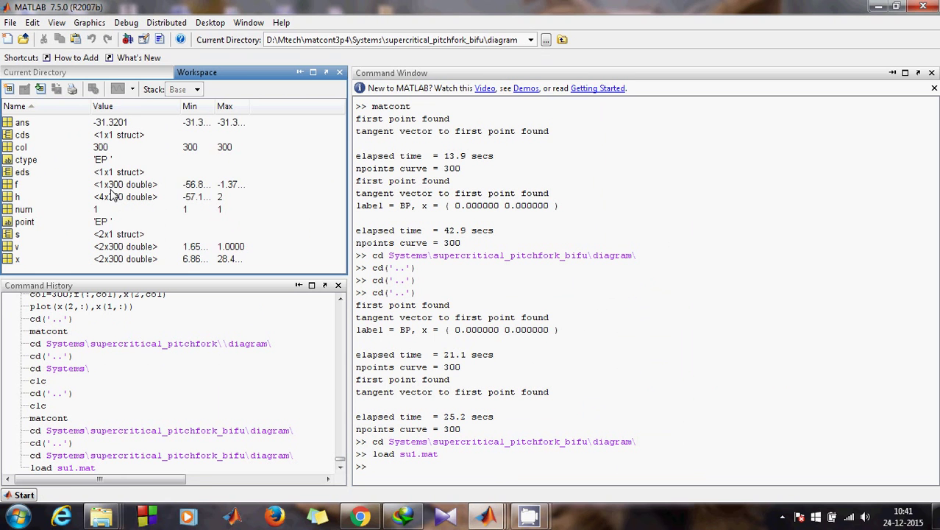
click(113, 72)
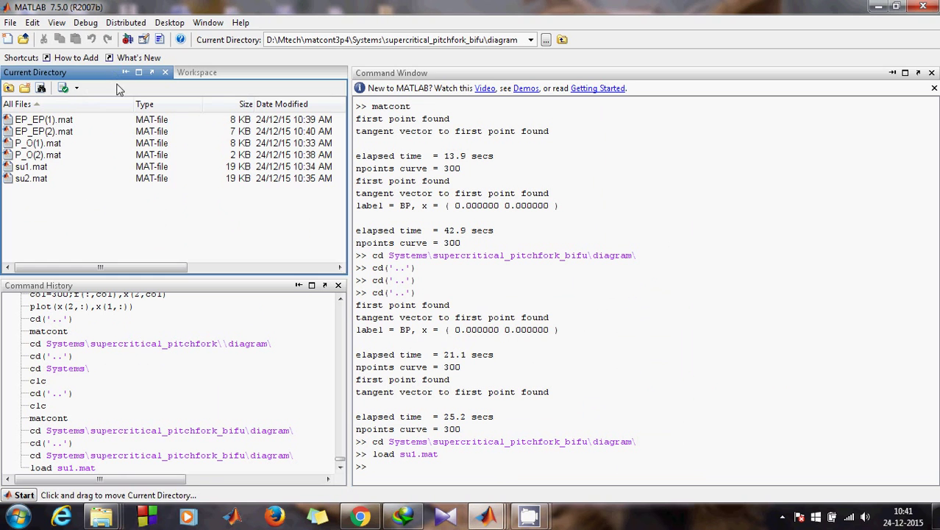
Evaluate f(:,col) and x(2,col) of the su1 curve at col=1.
click(373, 466)
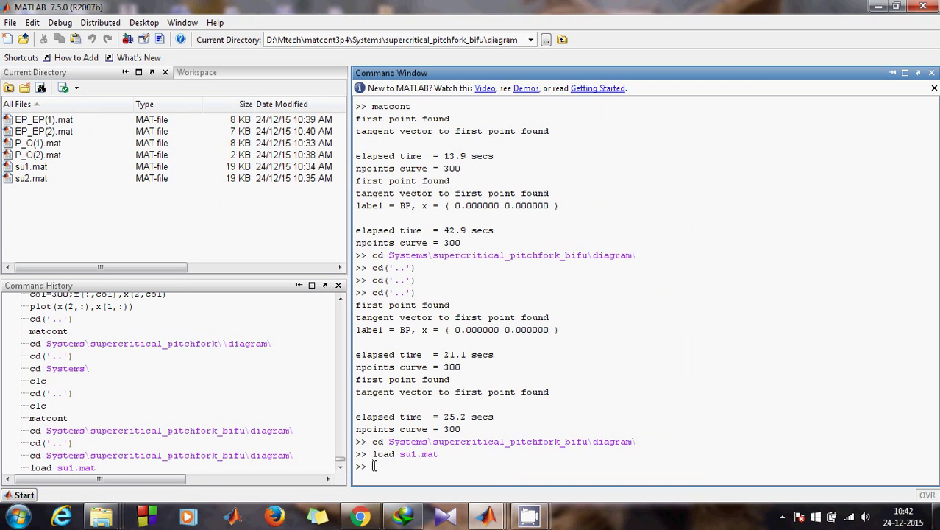
text(x(2,co)
key(Up)
click(411, 468)
key(BackSpace)
key(BackSpace)
key(BackSpace)
text(1)
key(Return)
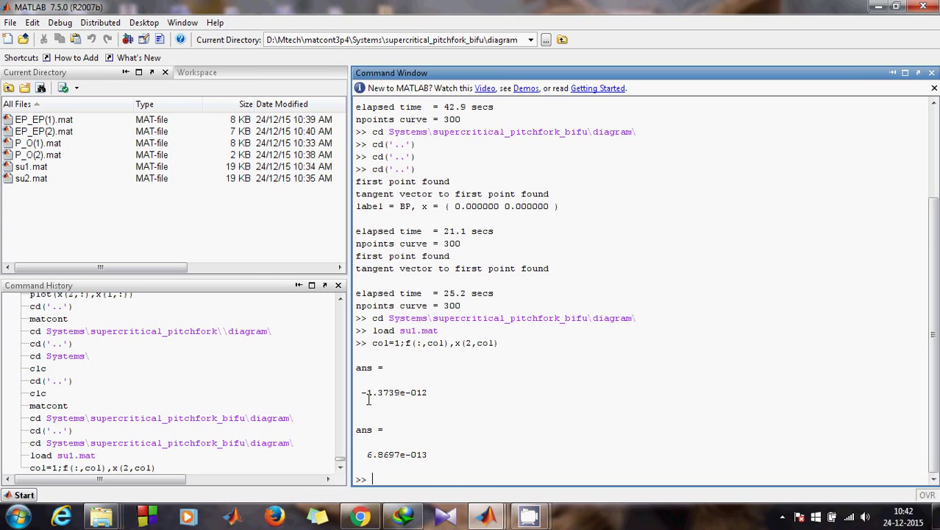
Evaluate f(:,col) and x(2,col) of the su1 curve at columns 10, 30 and 300.
key(Up)
click(398, 479)
text(0;f(:,col),x(2,col)
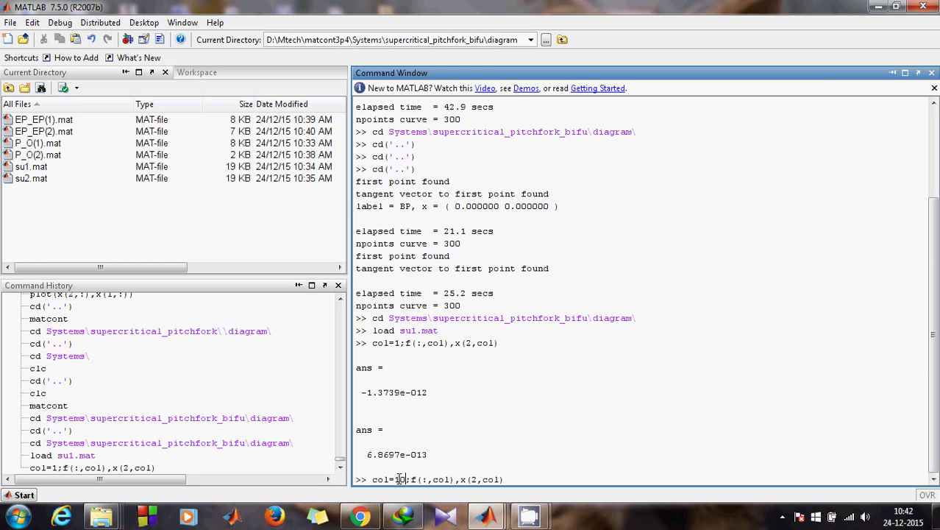
key(Return)
key(Up)
click(398, 479)
key(Delete)
text(3)
key(Return)
key(Up)
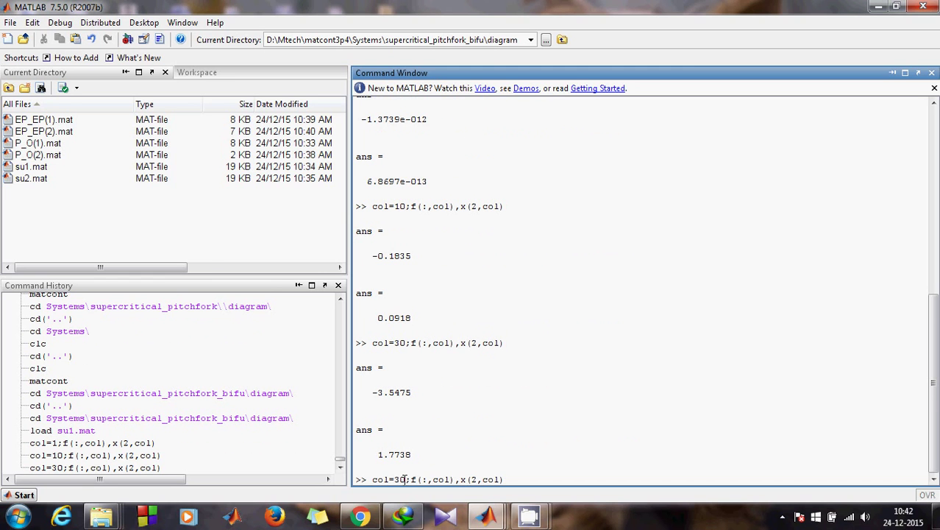
text(0)
key(Return)
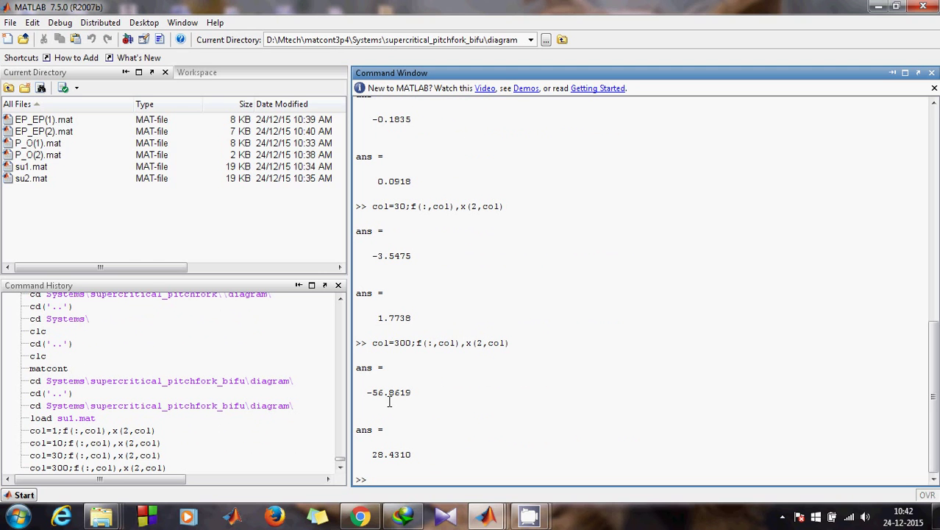
Plot the su1 curve with plot(x(2,:),x(1,:)), view the figure and minimize it.
text(plot(x(2,:),x(1,:)))
key(Return)
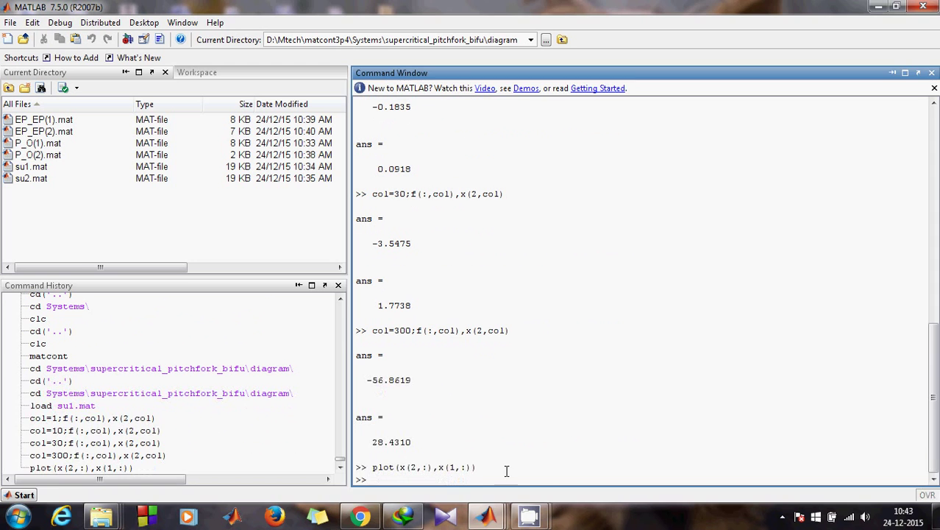
click(486, 517)
click(438, 477)
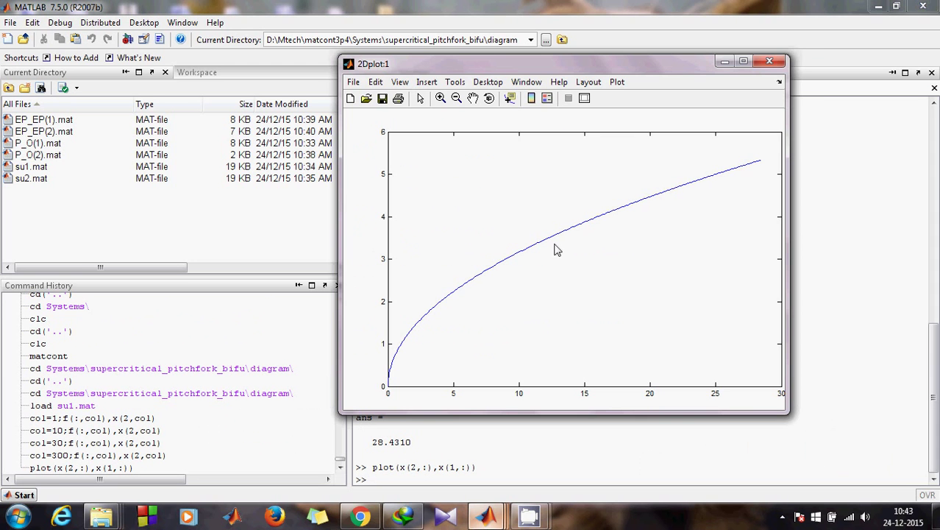
click(724, 63)
Load the second saved curve, su2.mat.
text(load)
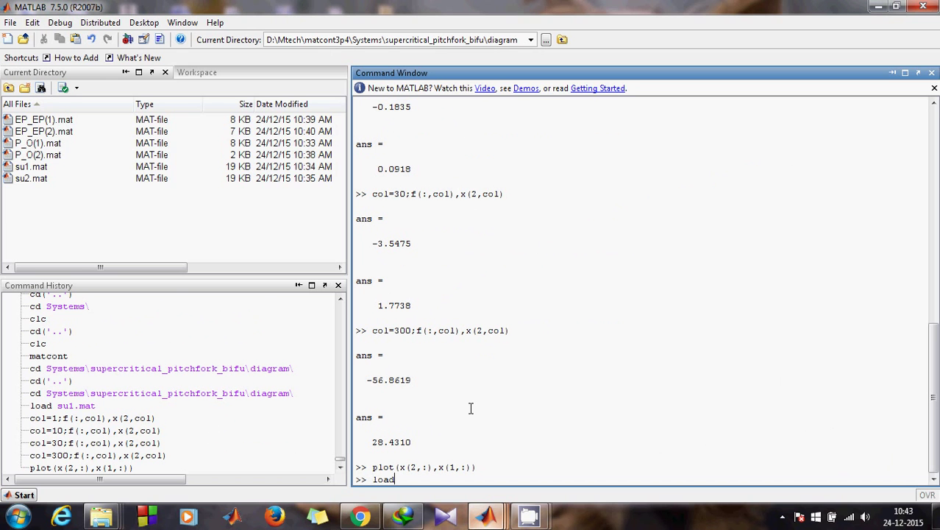
text( su2)
key(Tab)
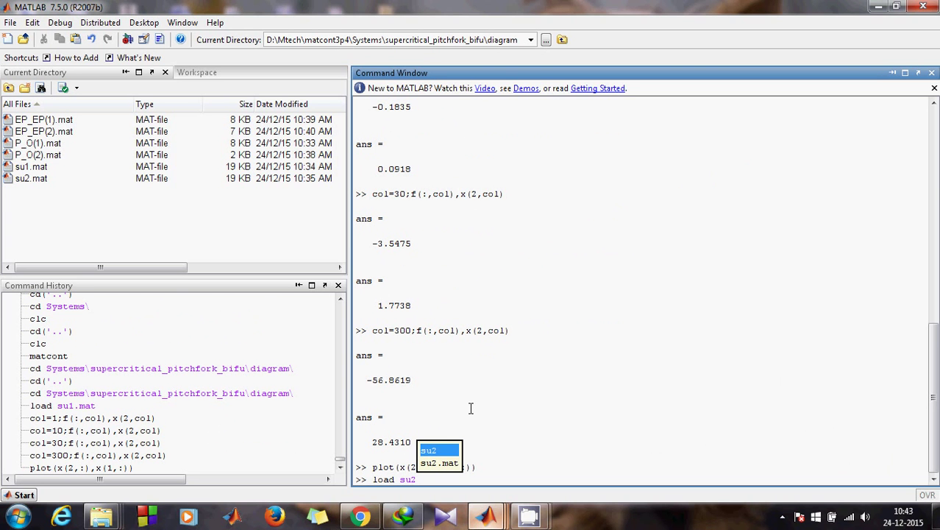
key(Down)
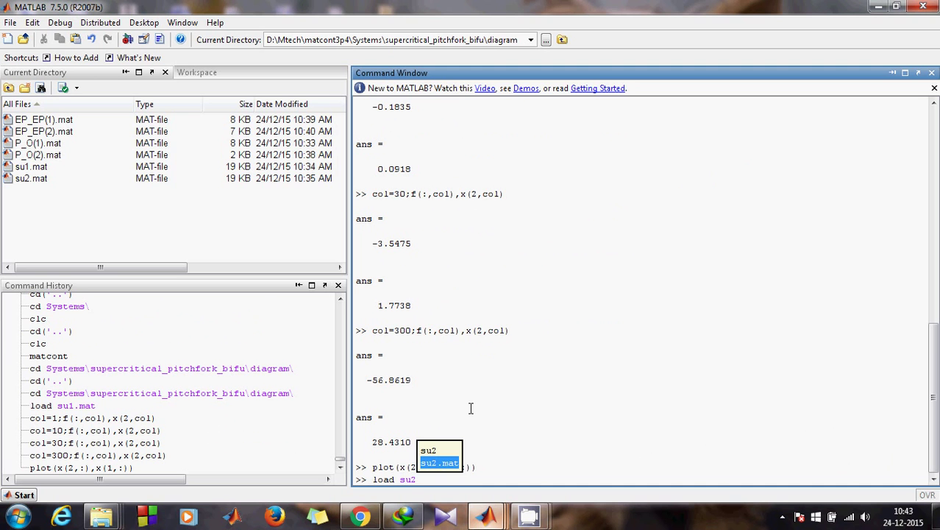
key(Return)
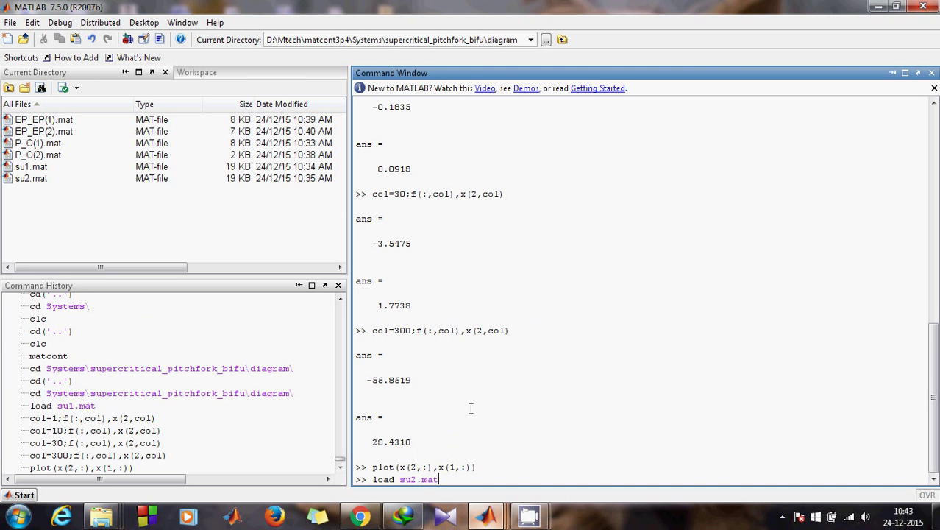
key(Return)
Evaluate f(:,col) and x(2,col) of the su2 curve at col=1.
text(co)
key(Up)
click(411, 479)
key(BackSpace)
key(BackSpace)
key(BackSpace)
text(1)
key(Return)
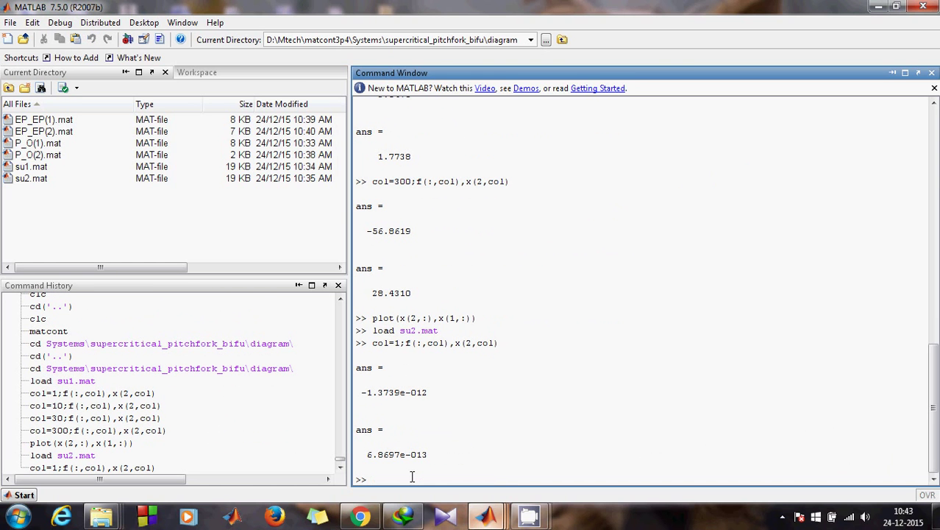
Evaluate f(:,col) and x(2,col) of the su2 curve at columns 10, 100 and 300.
key(Up)
click(401, 479)
text(0;f(:,col),x(2,col)
key(Return)
key(Up)
click(406, 478)
text(5;f(:,col),x(2,col)
key(Return)
key(Up)
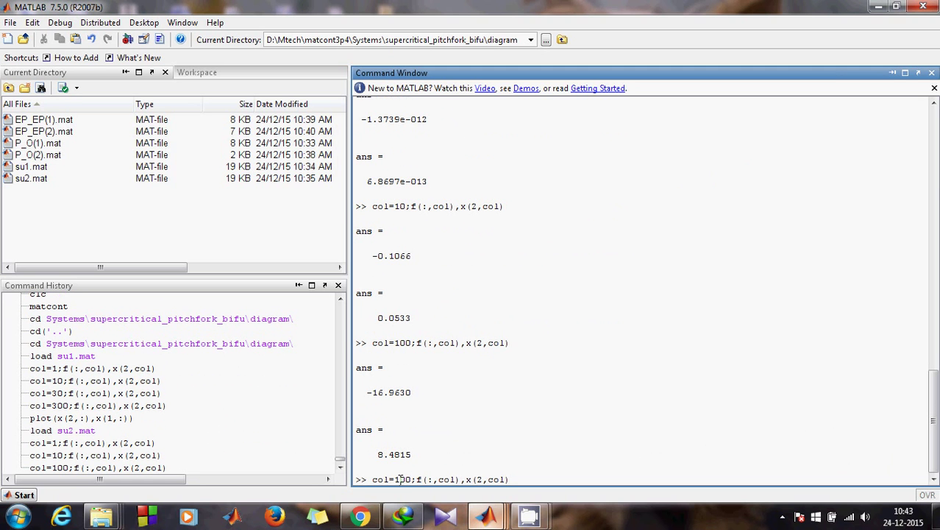
click(401, 479)
key(BackSpace)
text(3)
key(Return)
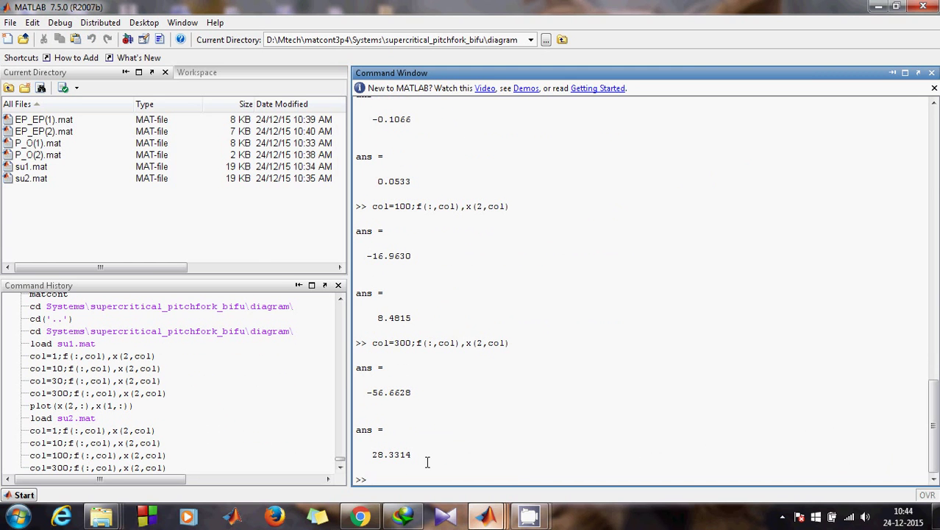
Hold the existing plot and add the su2 curve with plot(x(2,:),x(1,:)), then view and minimize the figure.
text(hold on)
key(Return)
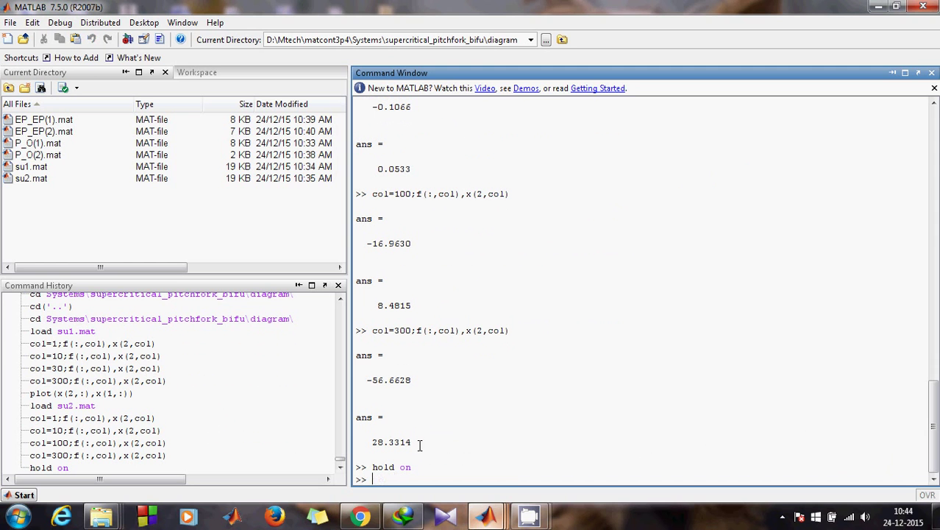
text(plot)
key(Up)
key(Return)
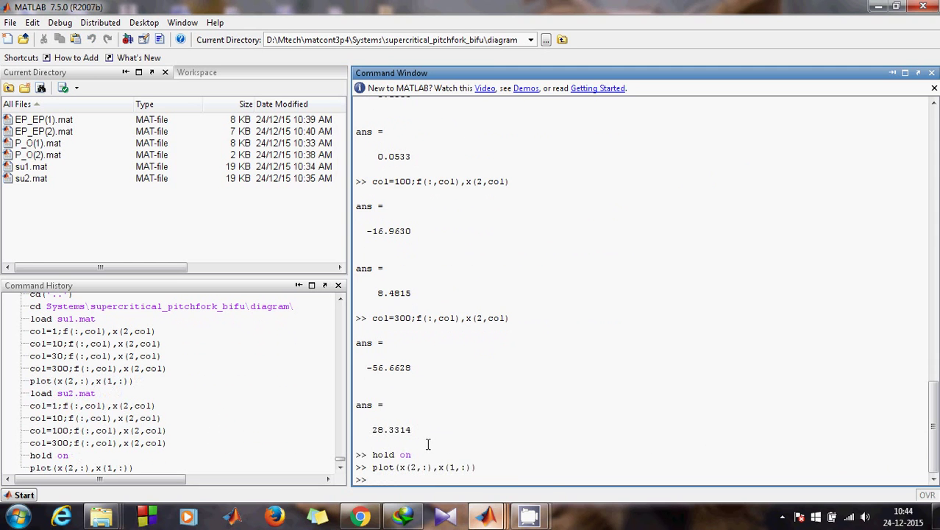
mouse_move(486, 516)
click(403, 456)
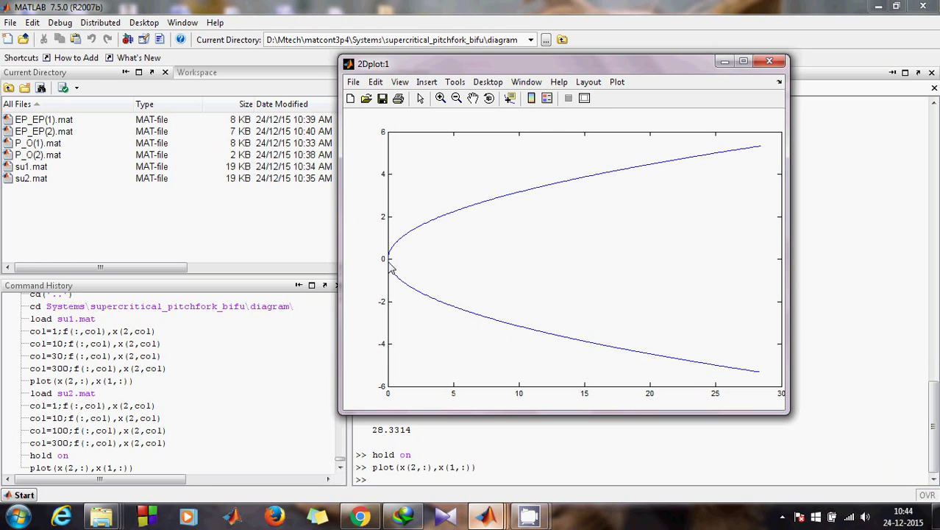
click(724, 61)
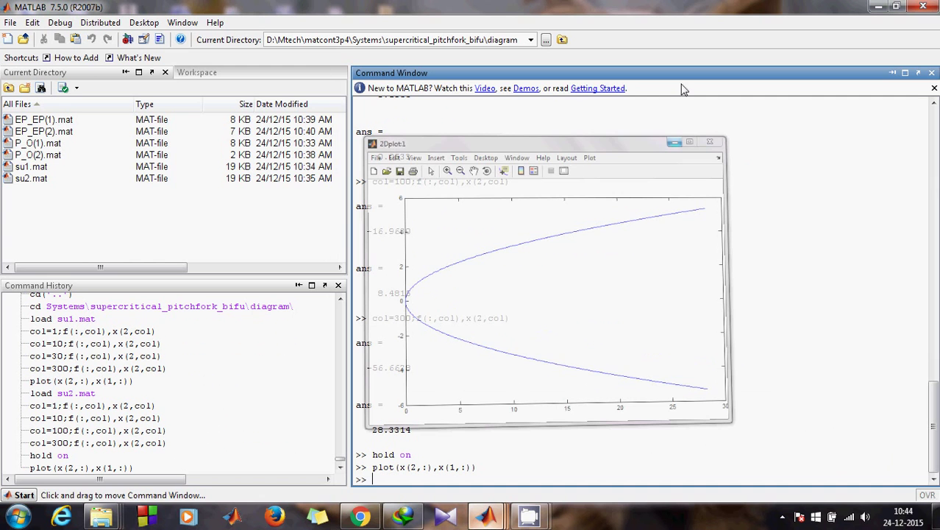
Load the x=0 branch file EP_EP(1).mat.
text(load EP)
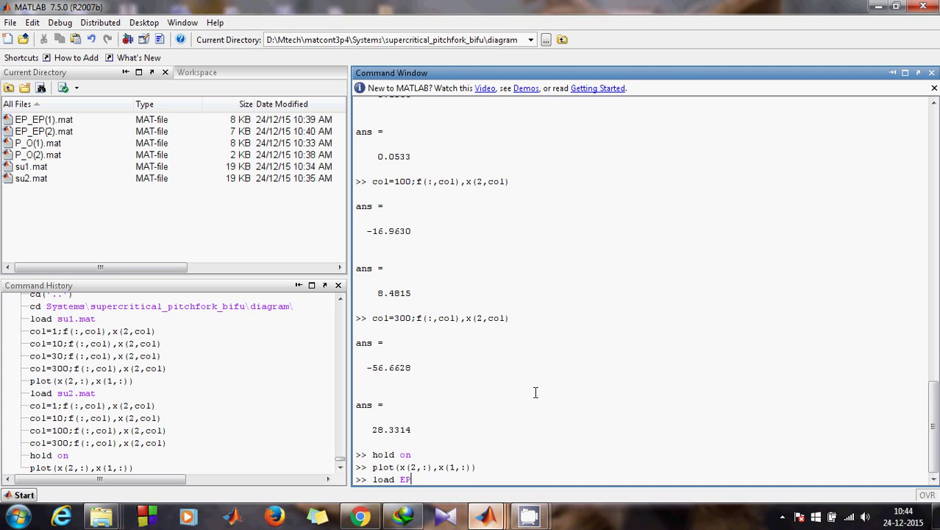
key(Tab)
key(Down)
key(Return)
key(Return)
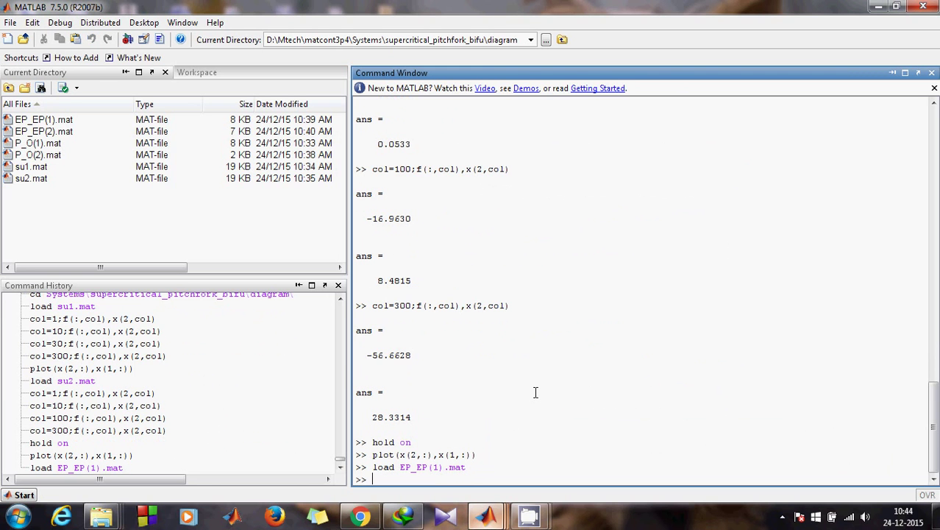
Evaluate f(:,col) and x(2,col) of the EP_EP(1) curve at col=1 and highlight the eigenvalue.
text(col)
key(Up)
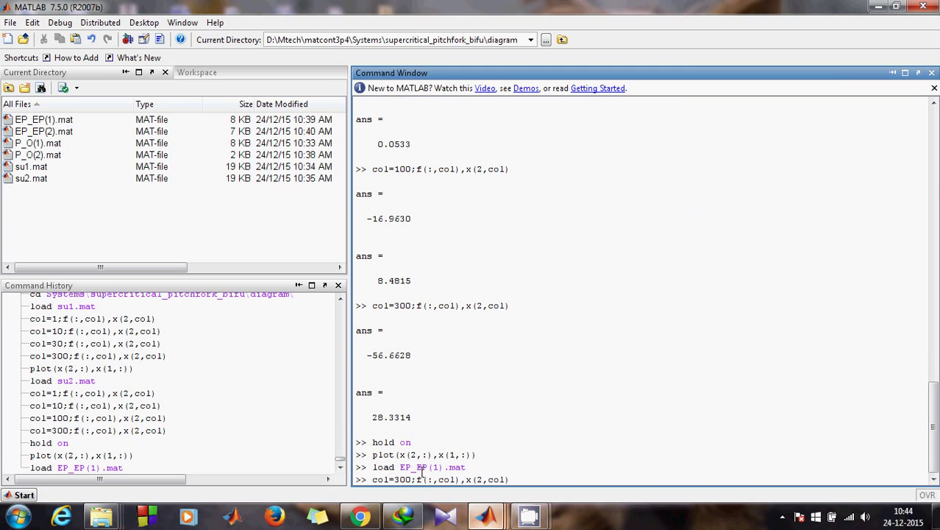
click(411, 479)
key(BackSpace)
key(BackSpace)
key(BackSpace)
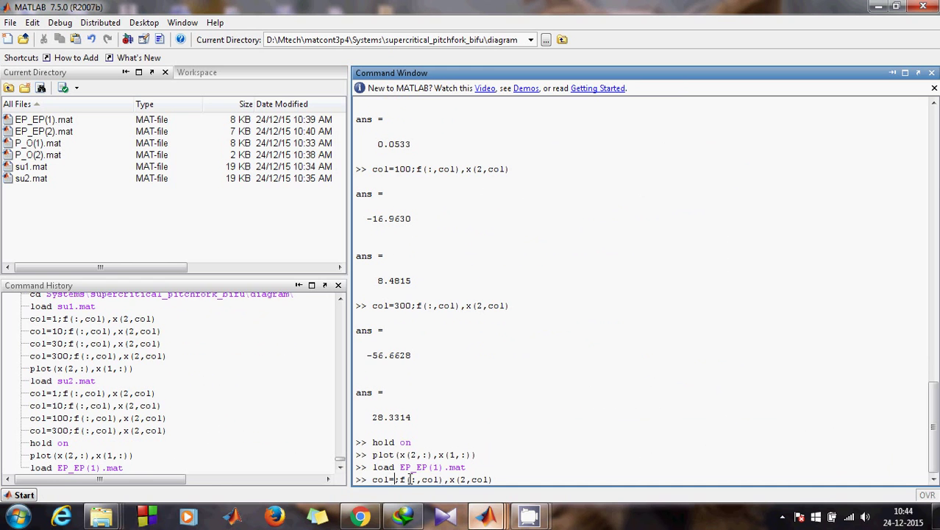
text(1)
key(Return)
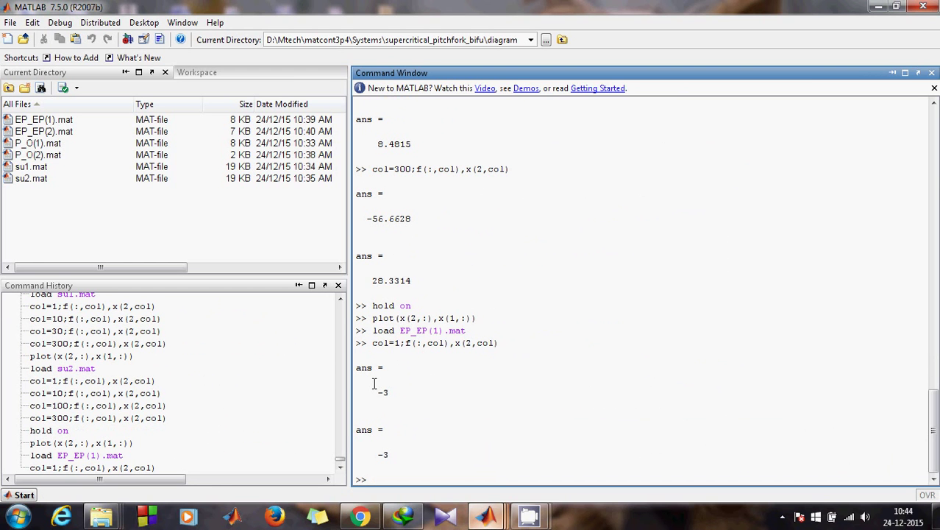
drag(372, 391, 391, 392)
click(389, 473)
Evaluate f(:,col) and x(2,col) of the EP_EP(1) curve at columns 10 and 20.
key(Up)
click(399, 478)
text(0)
key(Return)
key(Up)
click(399, 479)
key(BackSpace)
text(2)
key(Return)
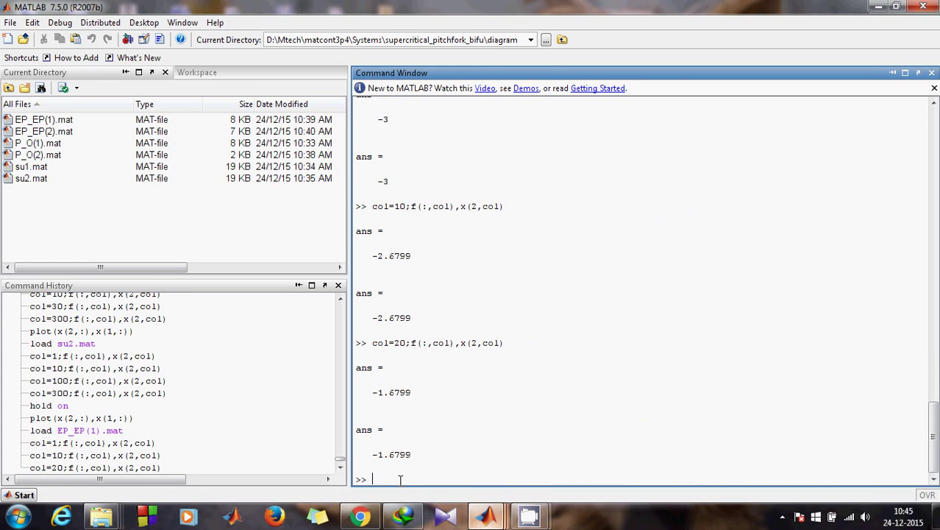
Evaluate f(:,col) and x(2,col) of the EP_EP(1) curve at columns 30 and 40, highlighting both eigenvalues to compare their signs.
key(Up)
click(400, 479)
key(BackSpace)
text(3)
key(Return)
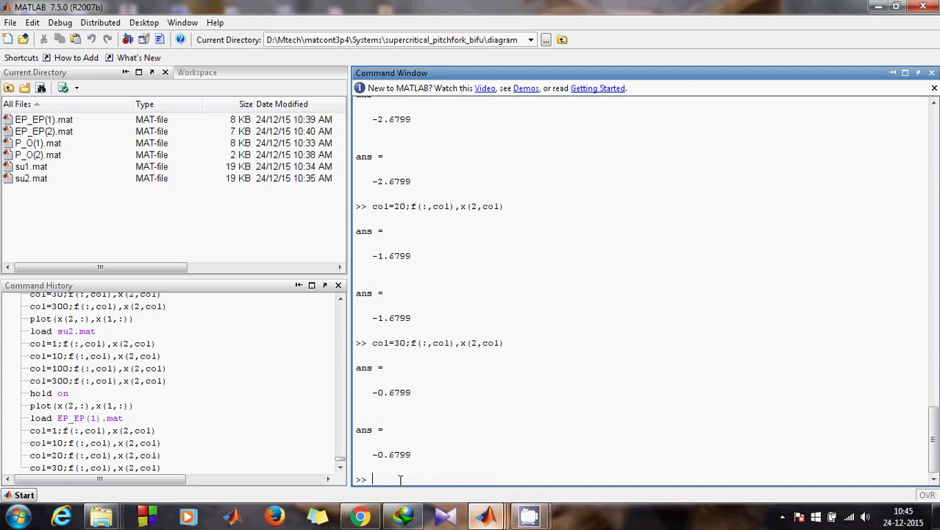
key(Up)
click(400, 479)
key(BackSpace)
text(4)
key(Return)
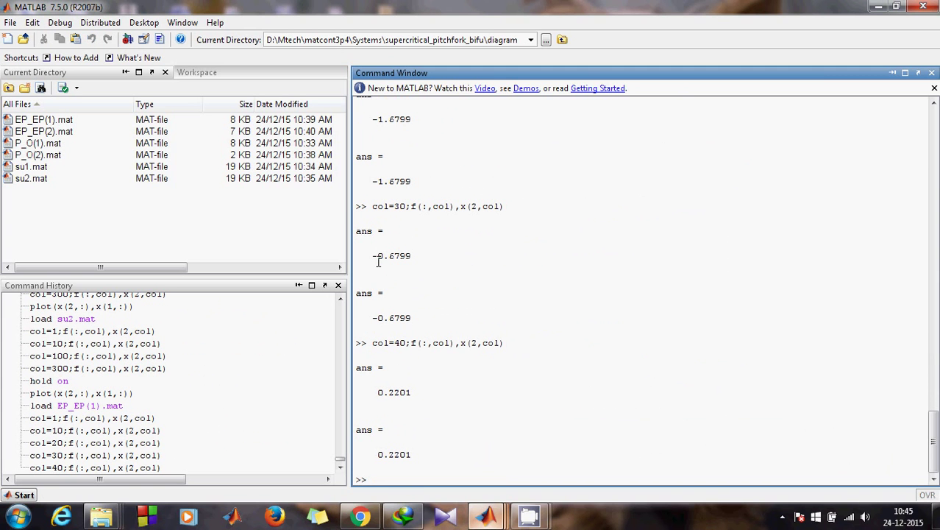
drag(367, 256, 414, 257)
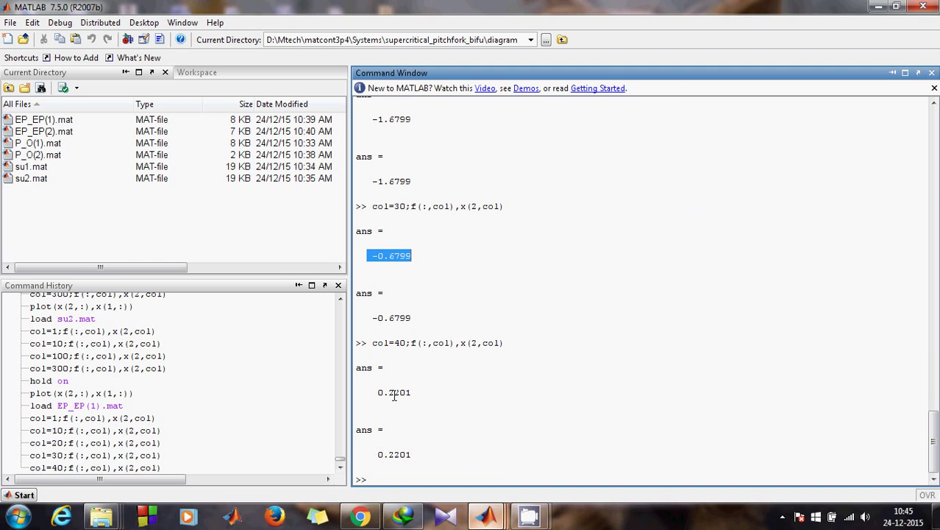
drag(372, 392, 413, 393)
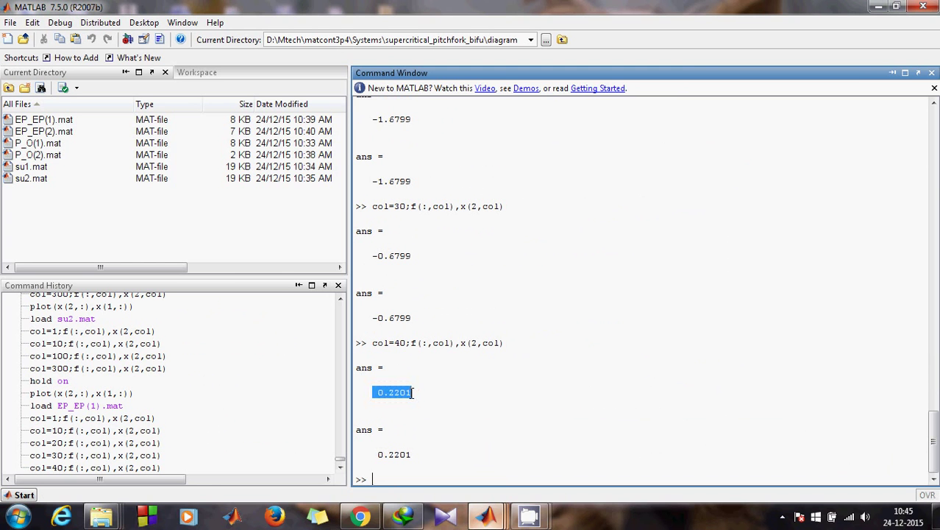
Evaluate f(:,col) and x(2,col) of the EP_EP(1) curve at columns 35 and 37 to locate the eigenvalue's sign change.
click(396, 478)
key(Up)
click(406, 479)
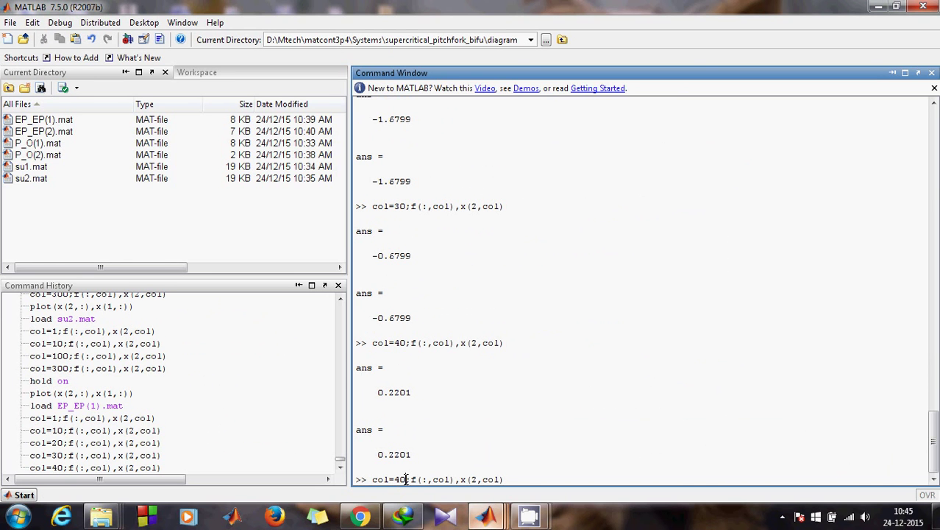
key(BackSpace)
key(BackSpace)
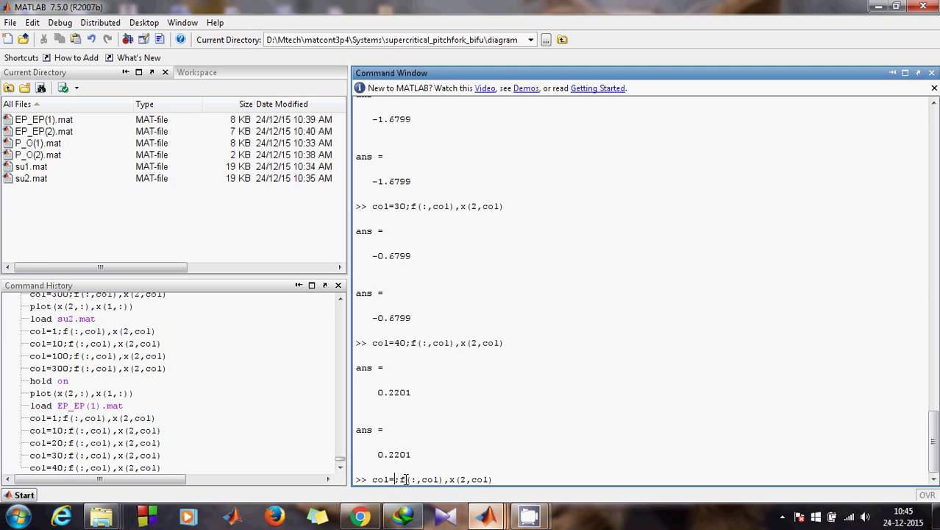
text(35)
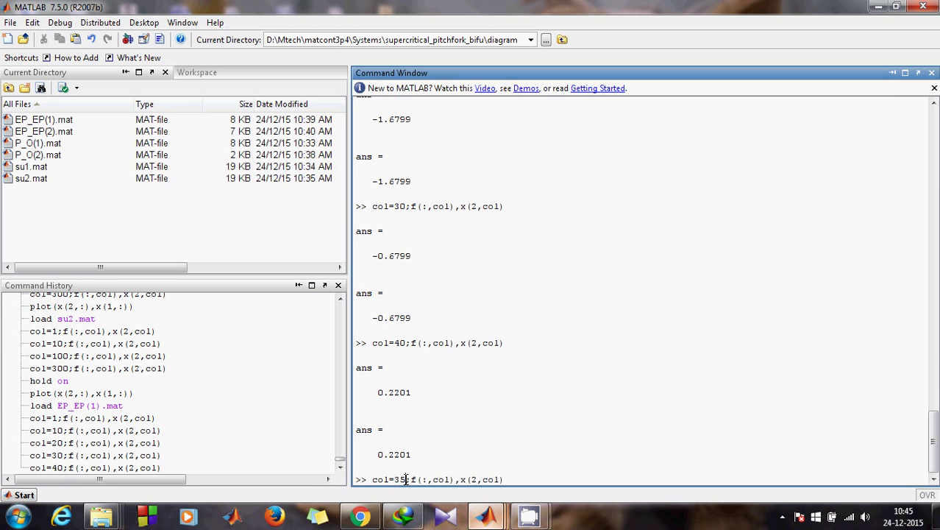
key(Return)
key(Up)
key(BackSpace)
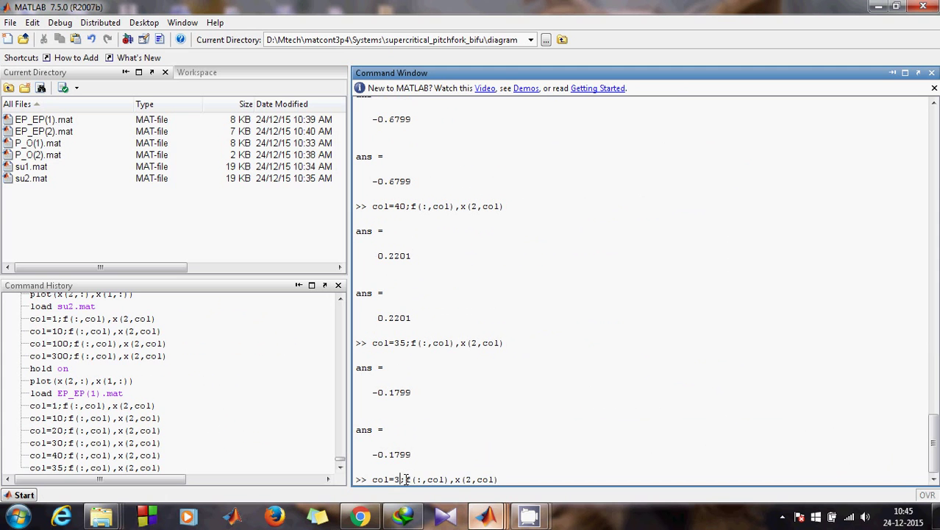
text(7)
key(Return)
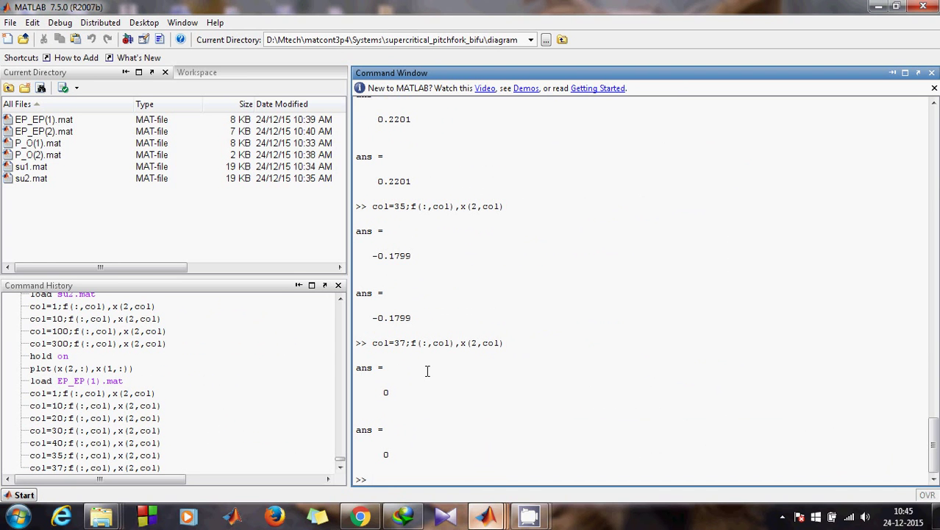
Plot the first part of the x=0 branch with plot(x(2,1:37),x(1,1:37)) and check it in the 2Dplot:1 figure.
text(plot)
key(Up)
click(425, 479)
text(1:37)
click(478, 479)
text(1)
text(37)
key(Return)
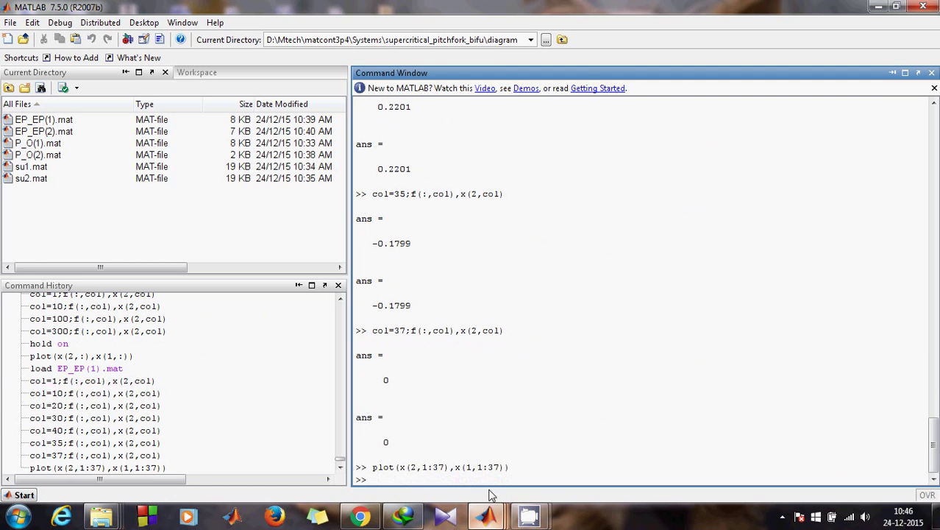
click(486, 517)
click(410, 460)
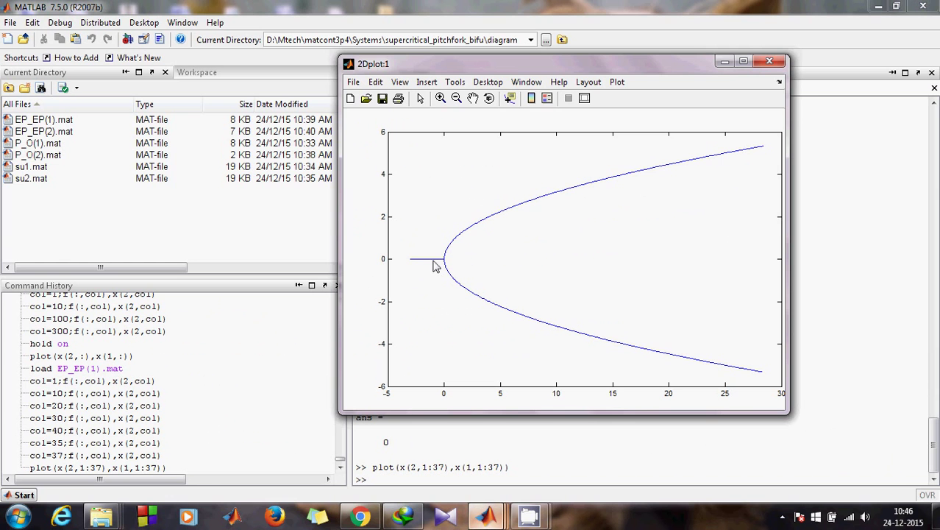
click(724, 62)
Plot the rest of the x=0 branch with plot(x(2,37:end),x(1,37:end)) and check it in the 2Dplot:1 figure.
text(plot)
key(Up)
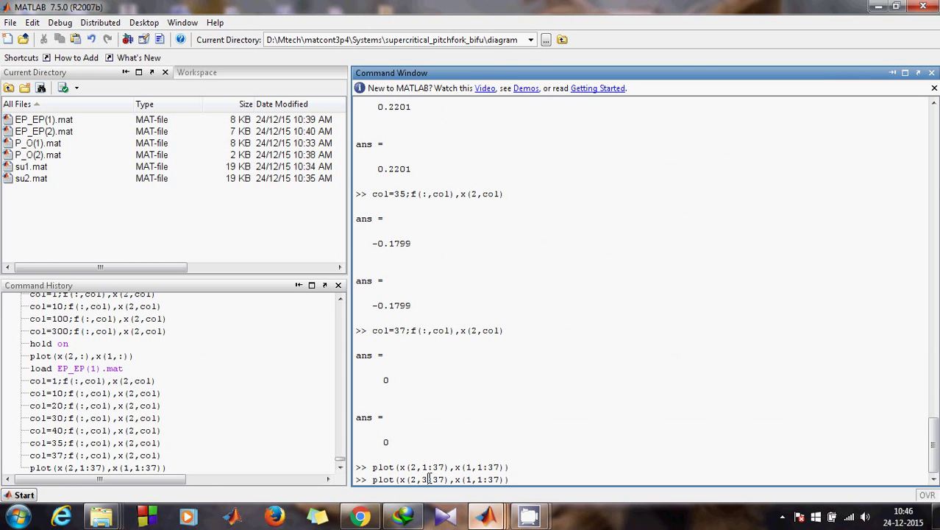
text(7)
key(BackSpace)
key(BackSpace)
text(end)
click(494, 479)
key(BackSpace)
text(37)
key(BackSpace)
key(BackSpace)
text(end)
key(Return)
mouse_move(500, 519)
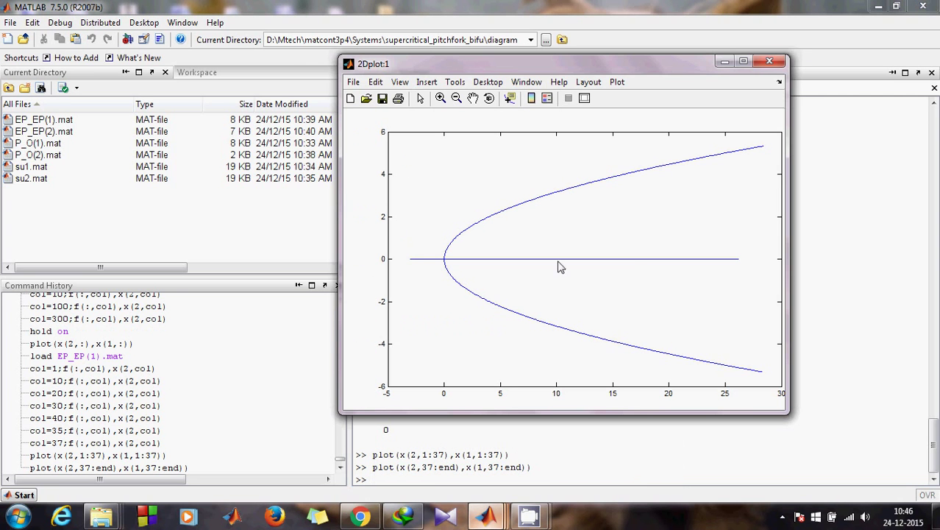
click(724, 62)
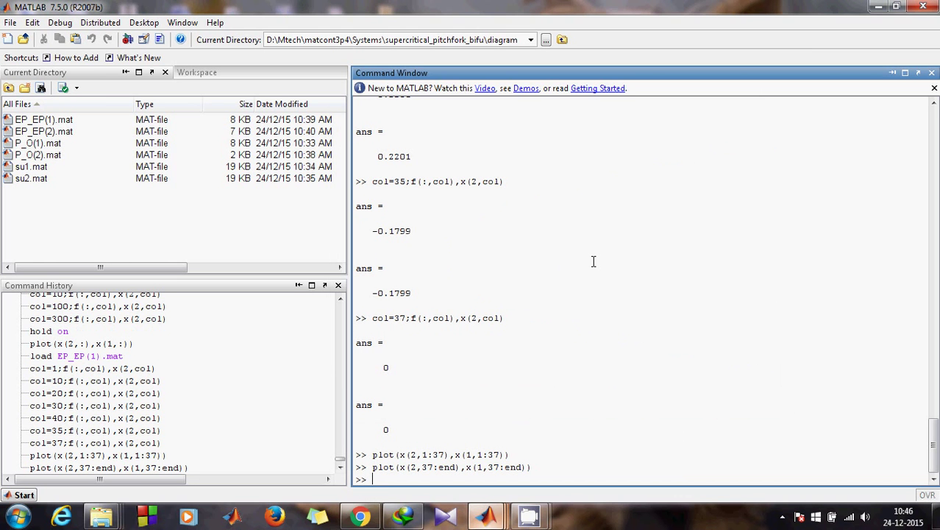
Load the other x=0 branch file EP_EP(2).mat.
text(load EP)
key(Tab)
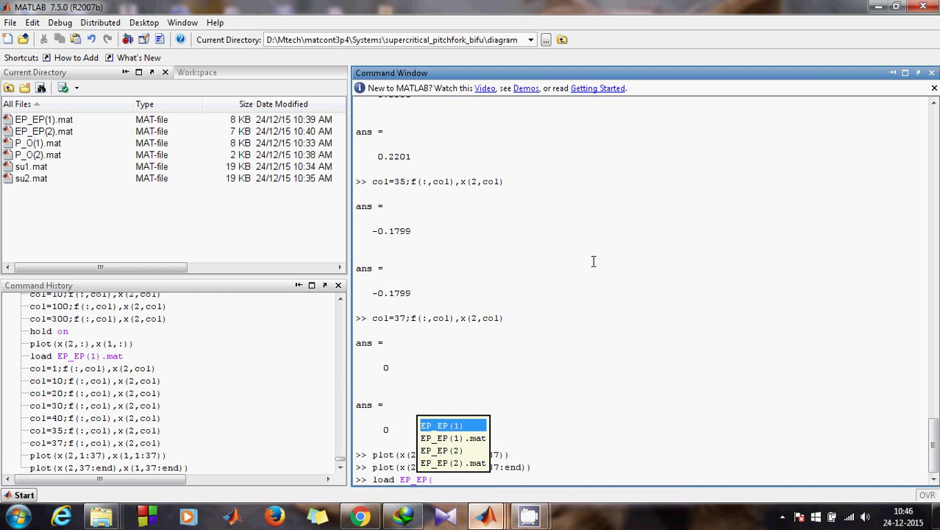
key(Down)
key(Down)
key(Down)
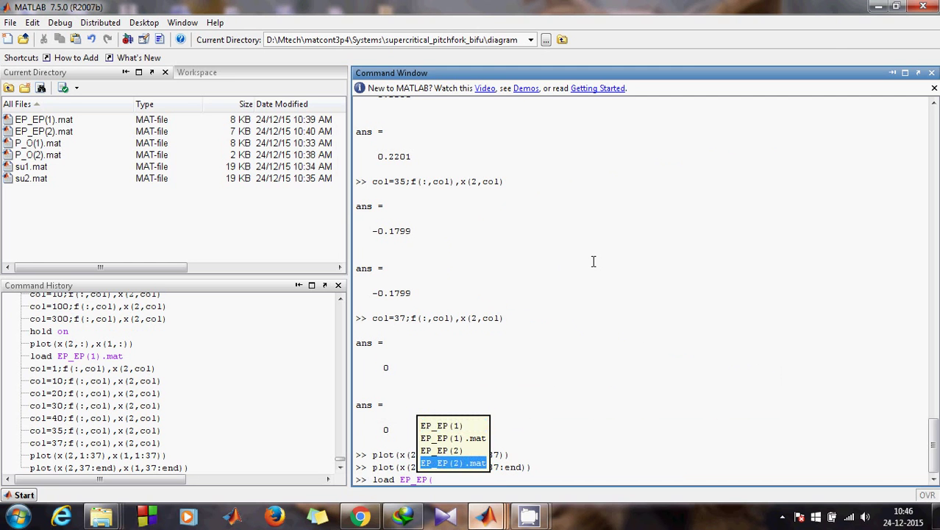
key(Return)
key(Return)
Evaluate f(:,col) and x(2,col) of the EP_EP(2) curve at columns 1 and 10.
text(c)
key(Up)
click(406, 478)
key(BackSpace)
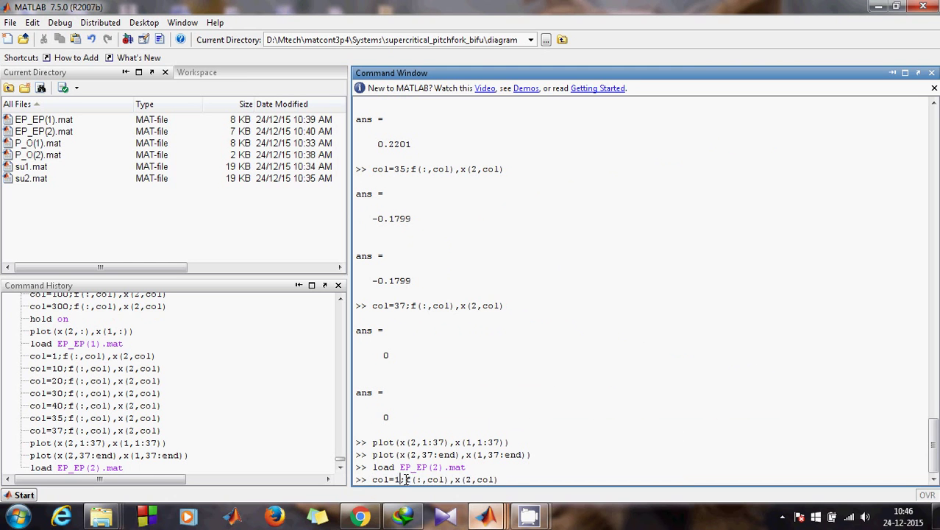
text(1)
key(Return)
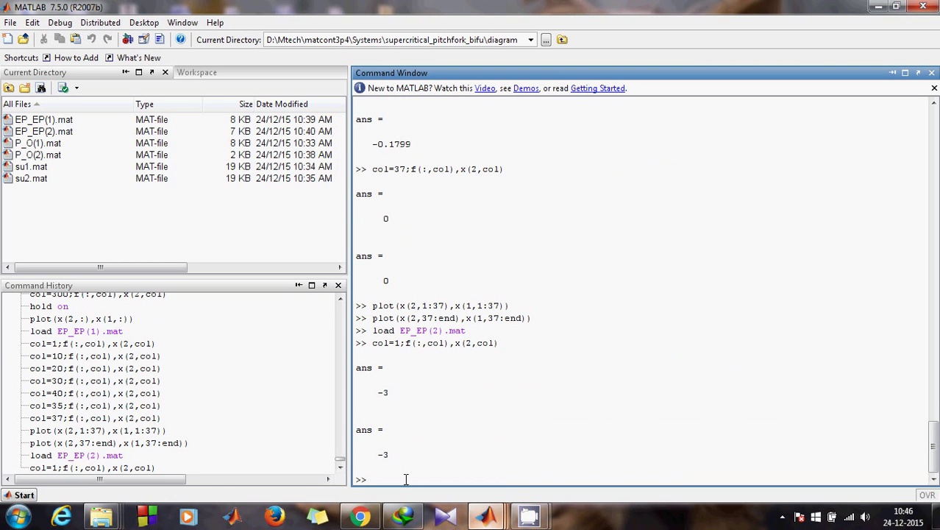
key(Up)
click(397, 478)
text(0)
key(Return)
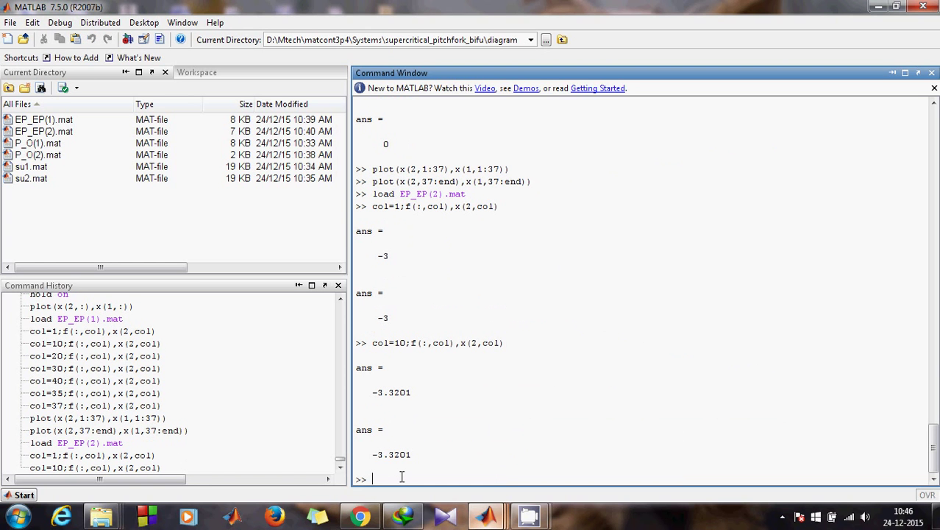
Evaluate f(:,col) and x(2,col) of the EP_EP(2) curve at columns 100 and 300.
key(Up)
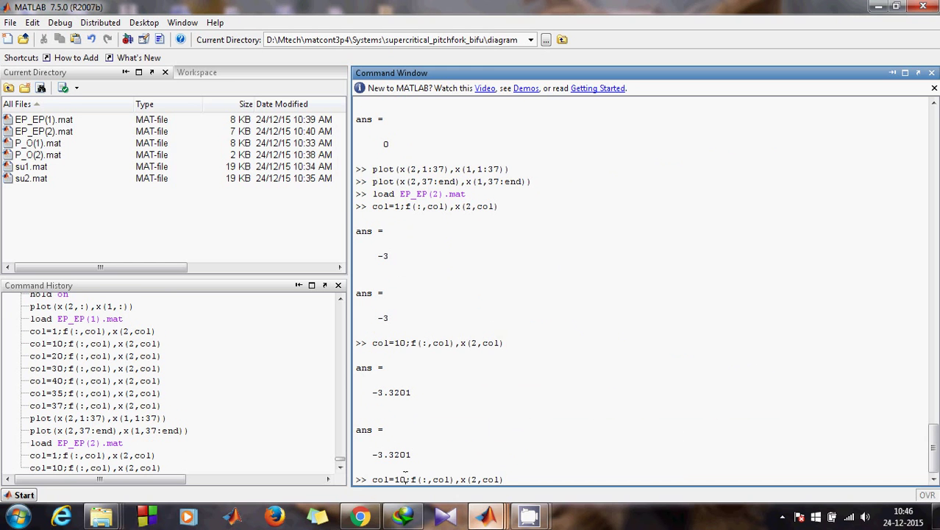
click(405, 478)
text(0)
key(Return)
key(Up)
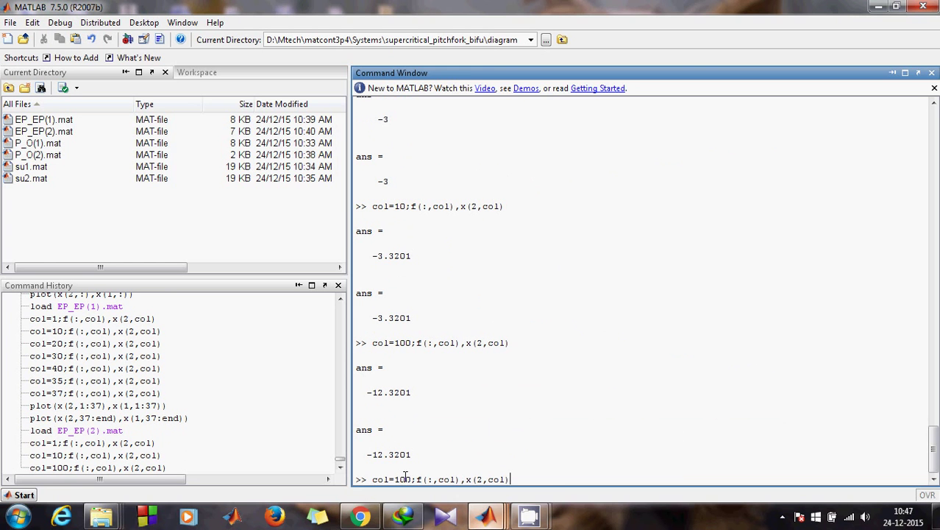
click(400, 479)
key(BackSpace)
text(3)
key(Return)
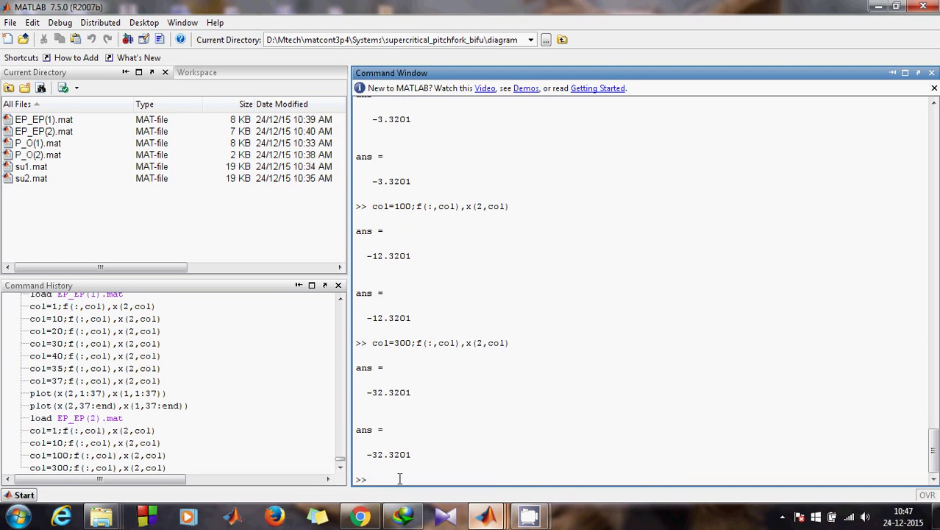
Plot the entire EP_EP(2) curve with plot(x(2,:),x(1,:)).
text(plo)
key(Up)
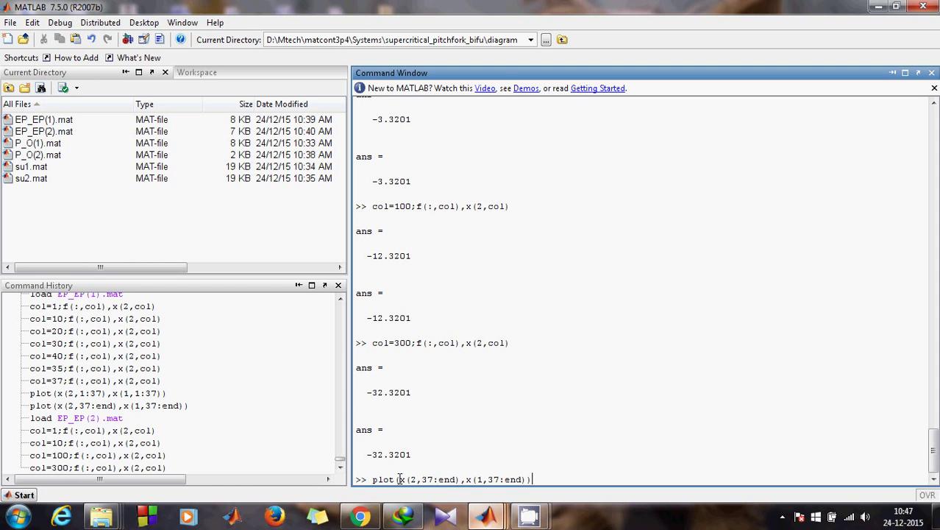
click(434, 479)
key(BackSpace)
key(BackSpace)
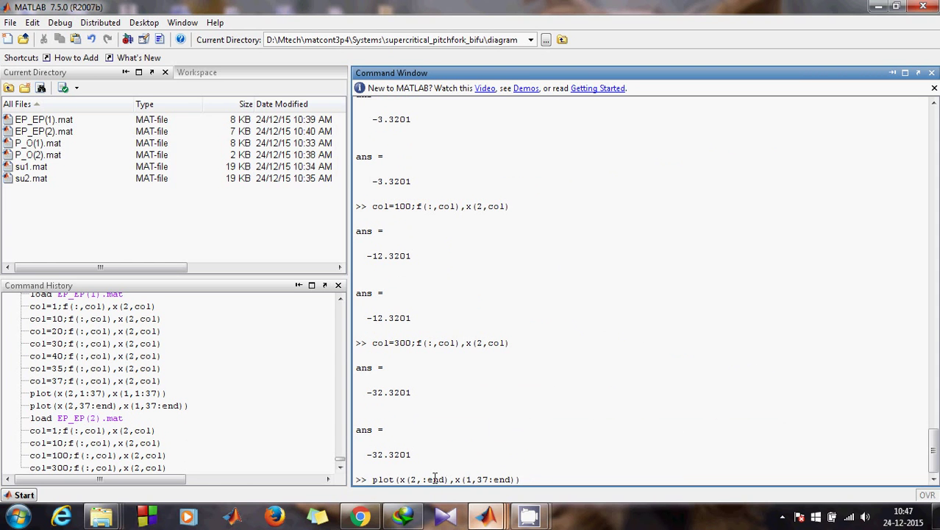
click(445, 479)
key(BackSpace)
key(BackSpace)
key(BackSpace)
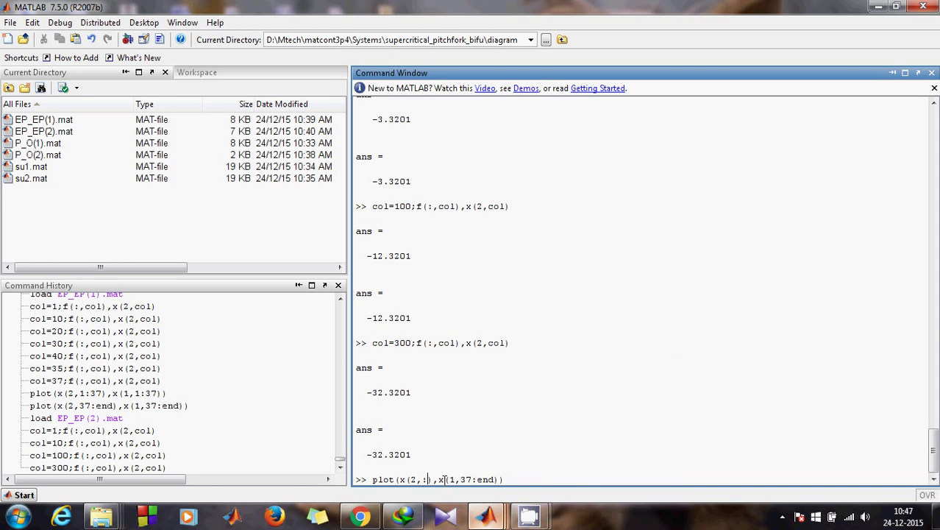
click(473, 479)
key(BackSpace)
key(BackSpace)
click(483, 479)
key(BackSpace)
key(BackSpace)
key(BackSpace)
key(Return)
Bring up the 2Dplot:1 figure maximized, show its plot tools, and enlarge the plot area and the figure palette.
mouse_move(486, 517)
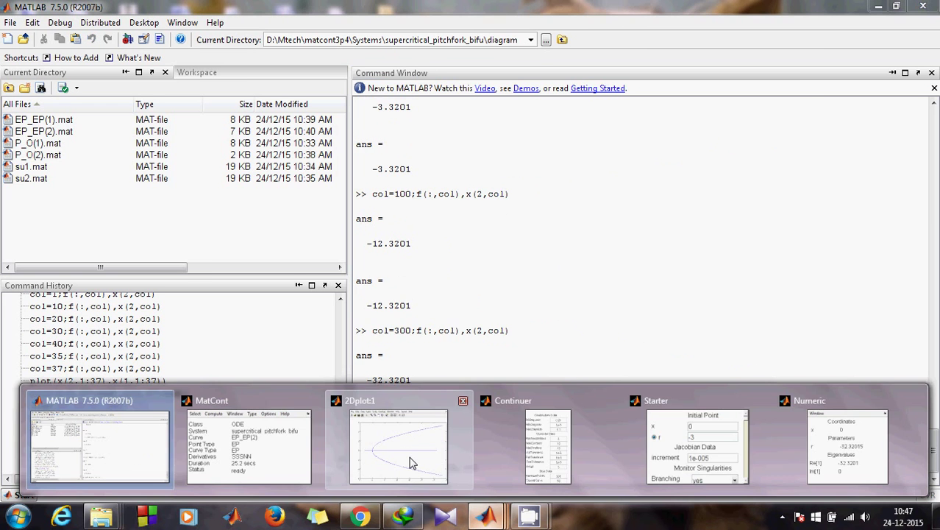
click(411, 463)
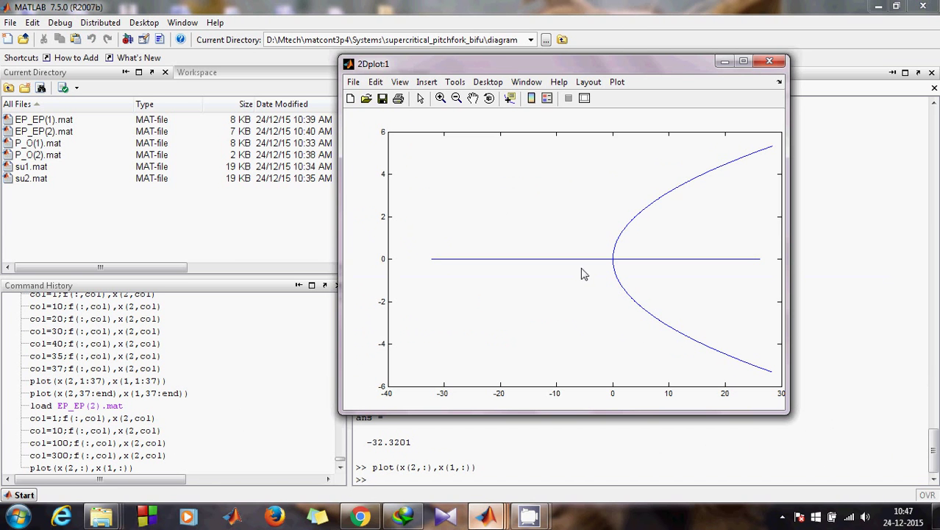
click(743, 61)
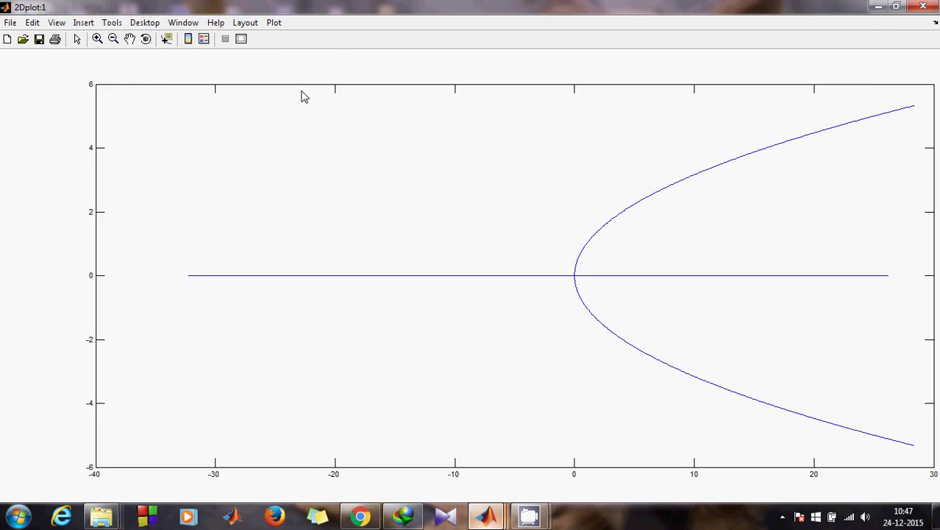
click(204, 39)
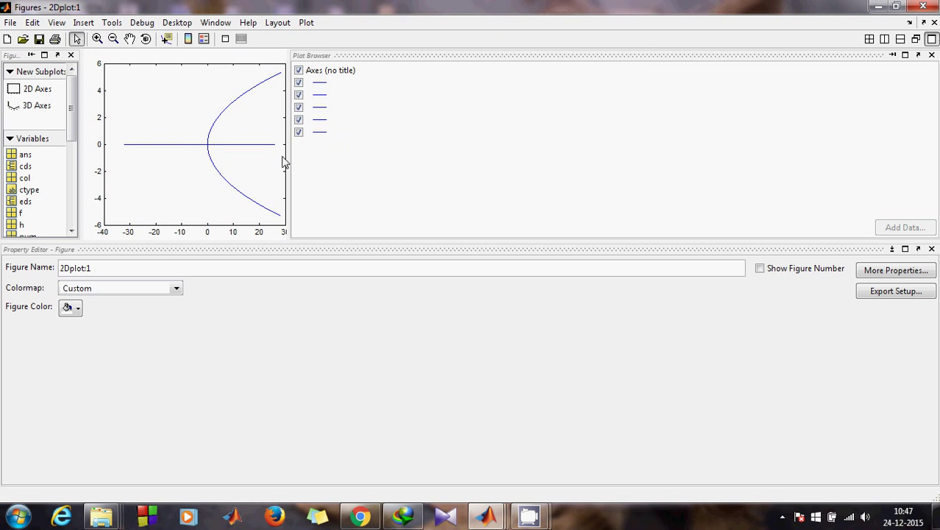
drag(287, 157, 578, 170)
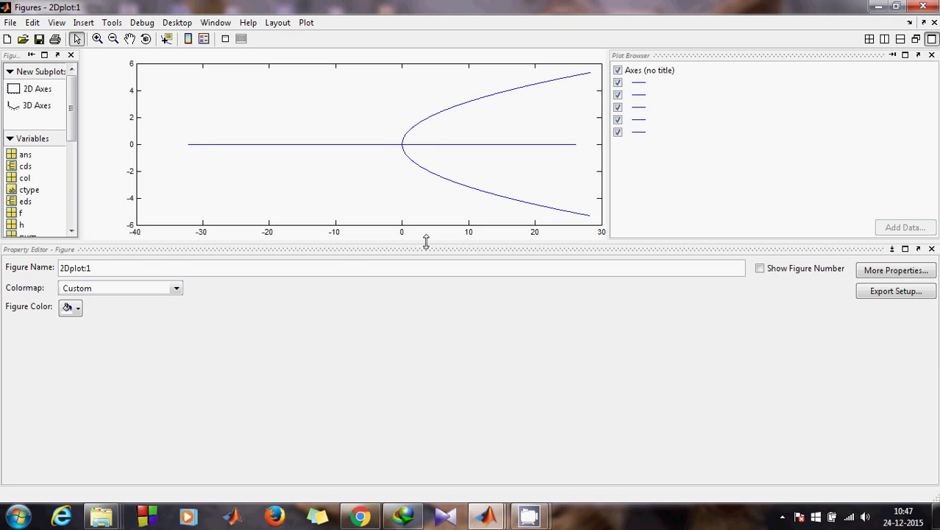
drag(426, 241, 412, 368)
drag(78, 230, 127, 224)
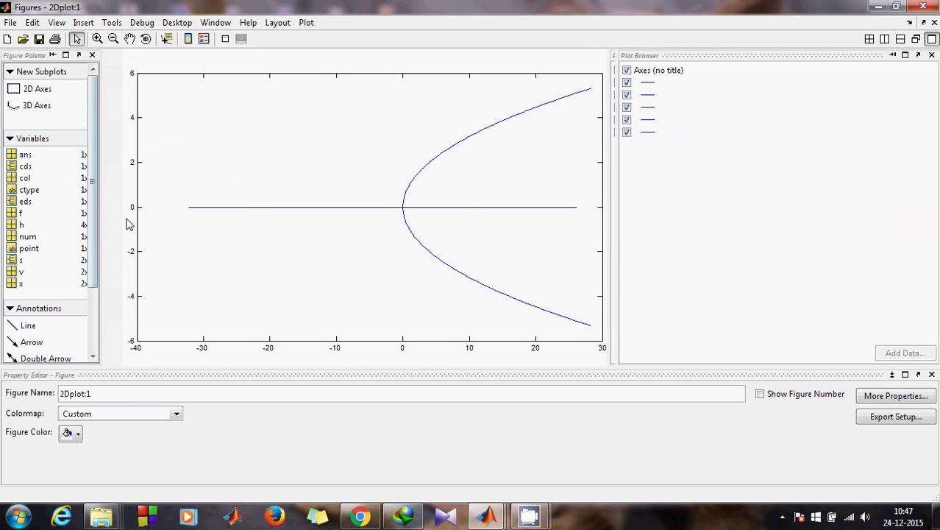
Format the x=0 line for positive r as a red dash-dot line with width 3.0.
click(507, 208)
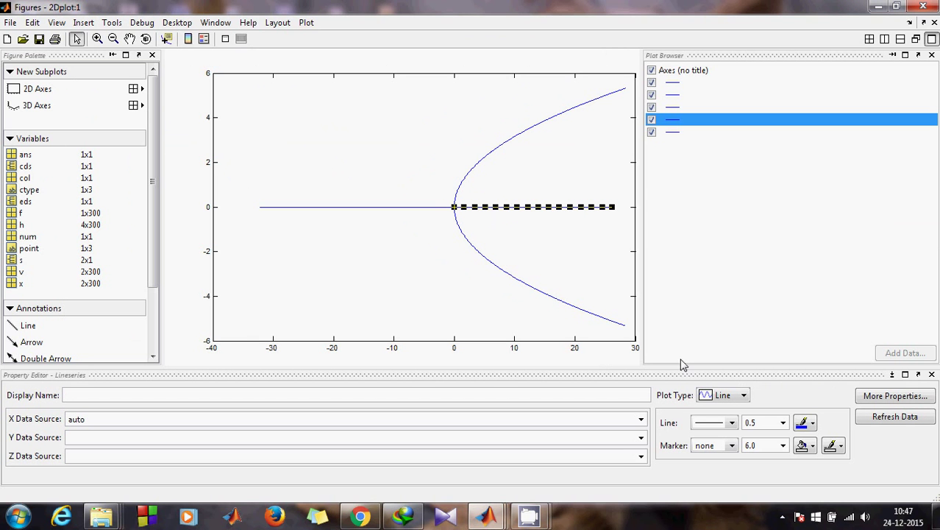
click(732, 423)
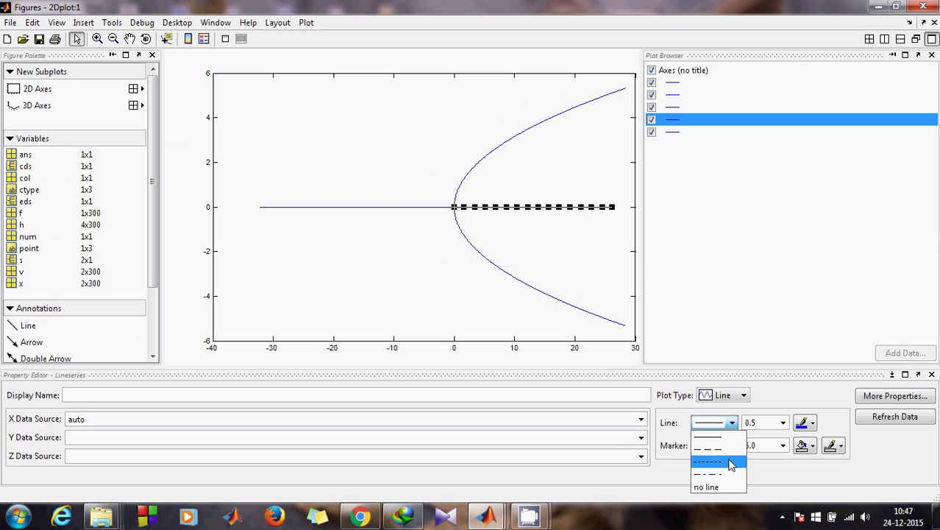
click(731, 474)
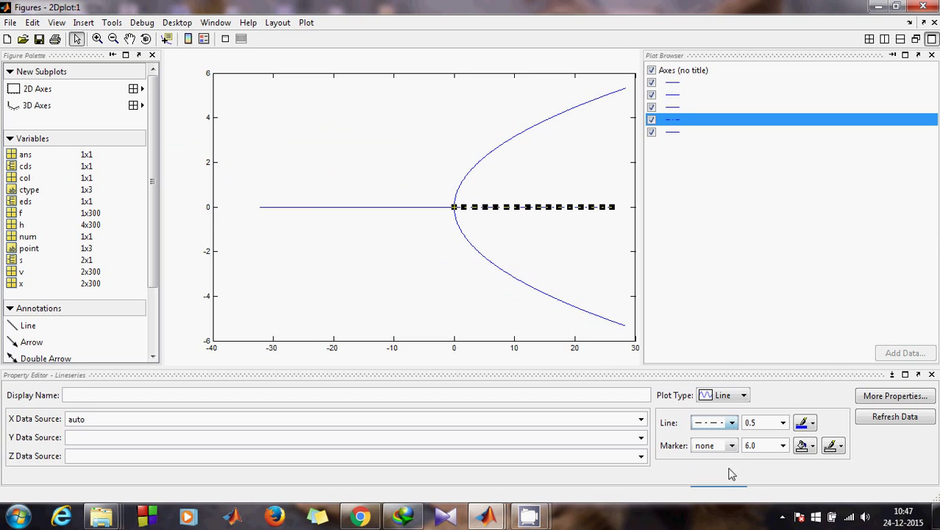
click(783, 423)
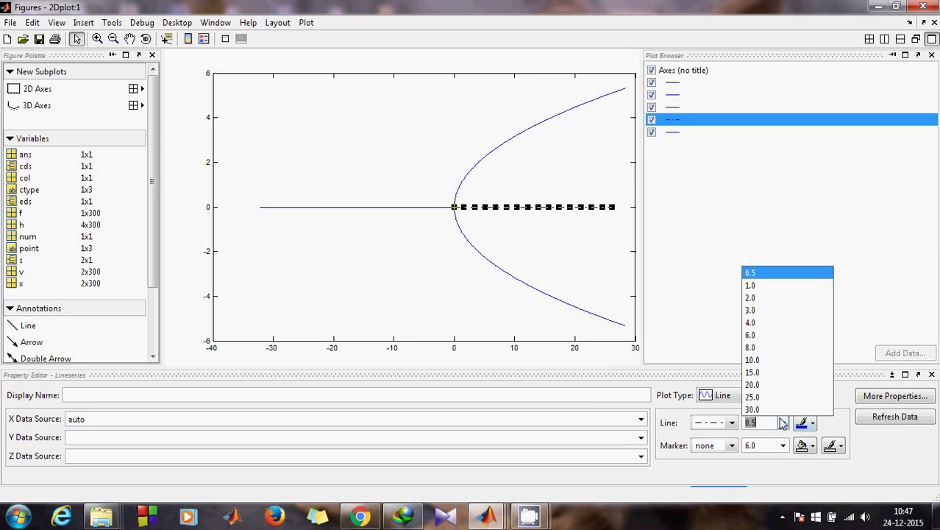
click(765, 309)
click(806, 425)
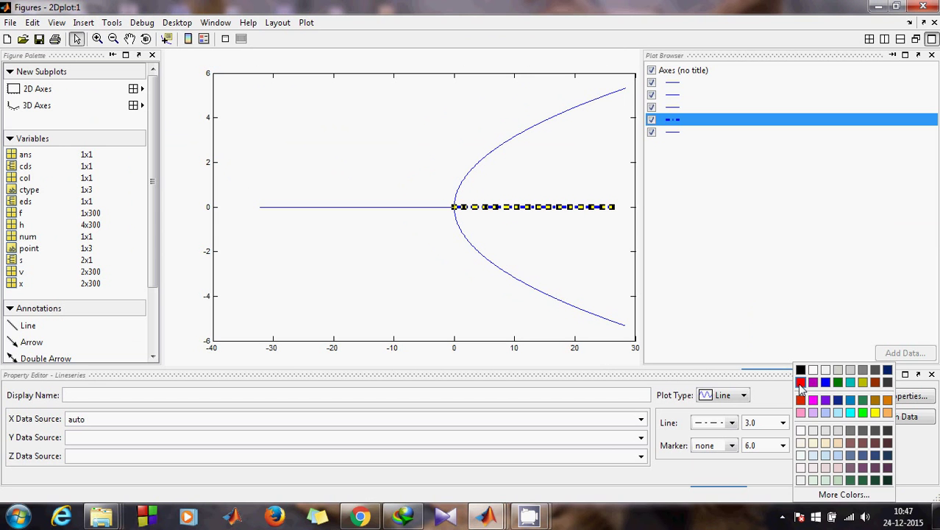
click(801, 383)
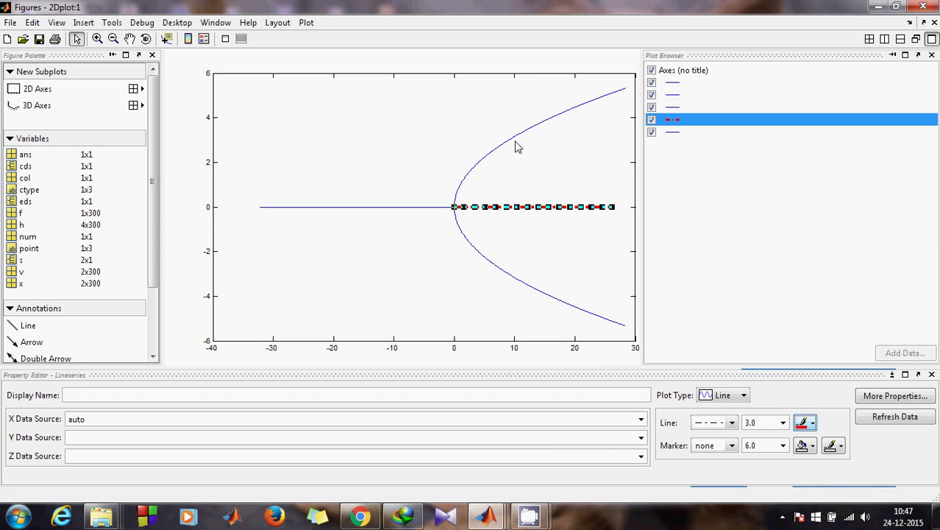
Set the line width to 3.0 for the solid blue branches: both parabola arms and the x=0 line for negative r.
click(517, 144)
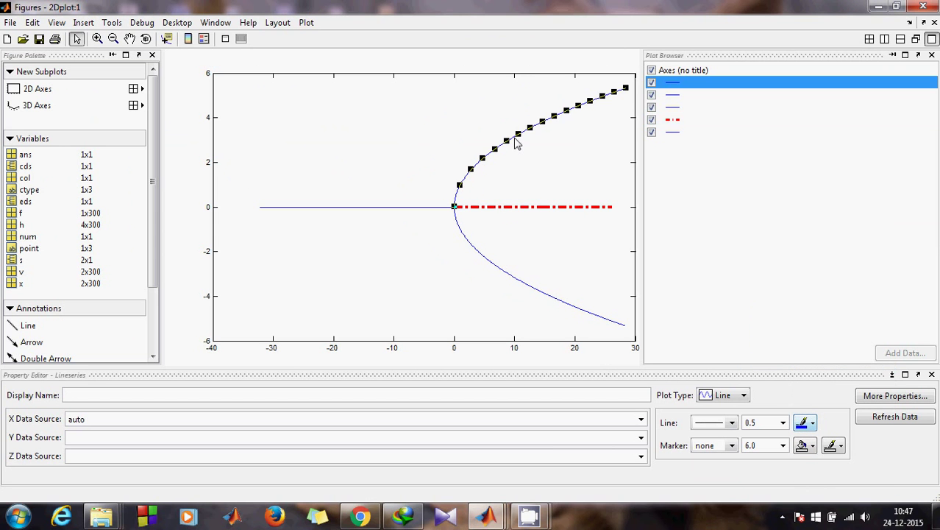
click(489, 267)
click(480, 170)
shift+click(478, 257)
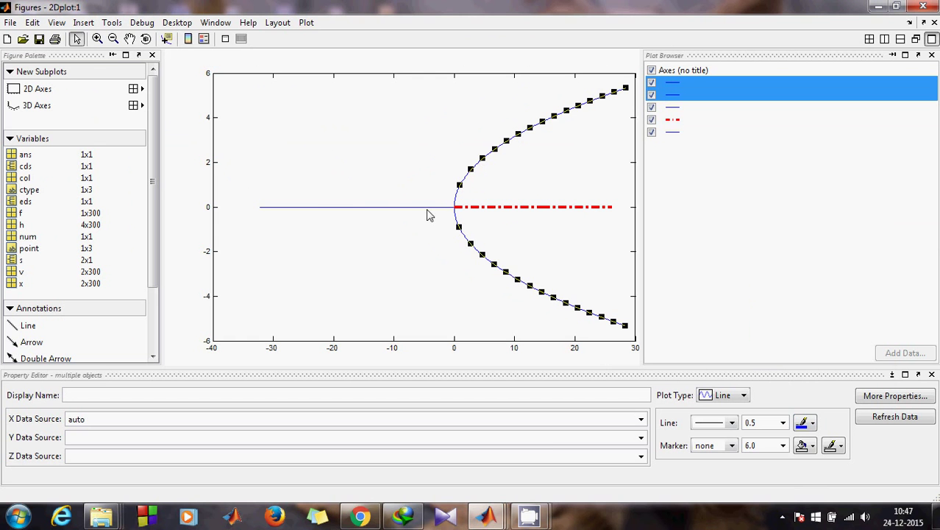
shift+click(446, 207)
shift+click(446, 209)
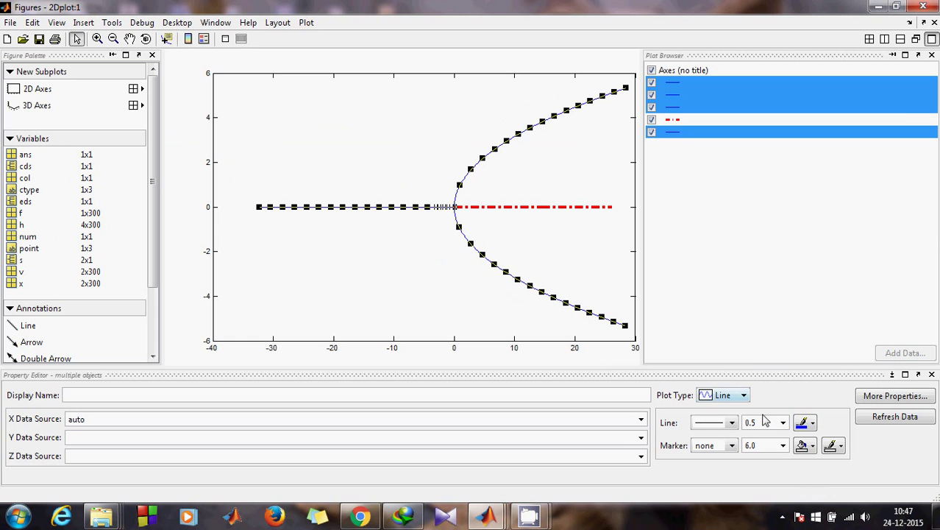
click(765, 422)
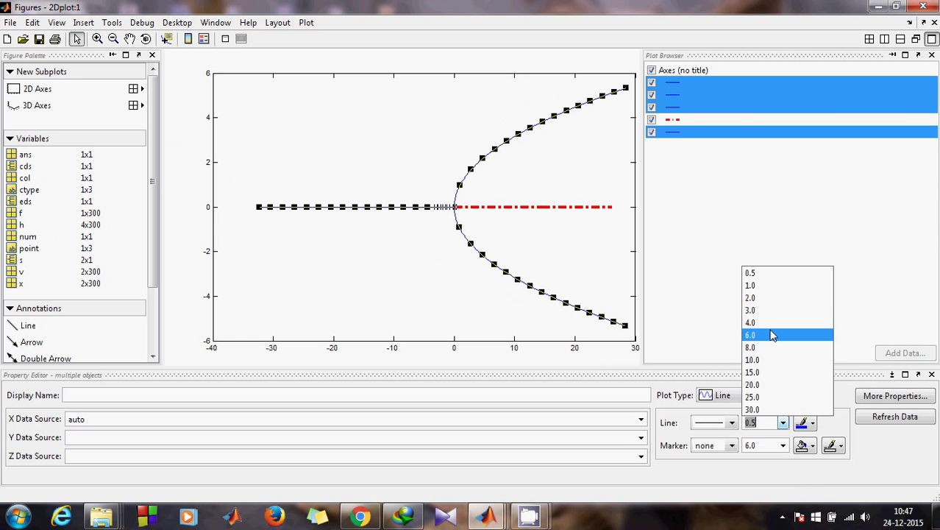
click(750, 309)
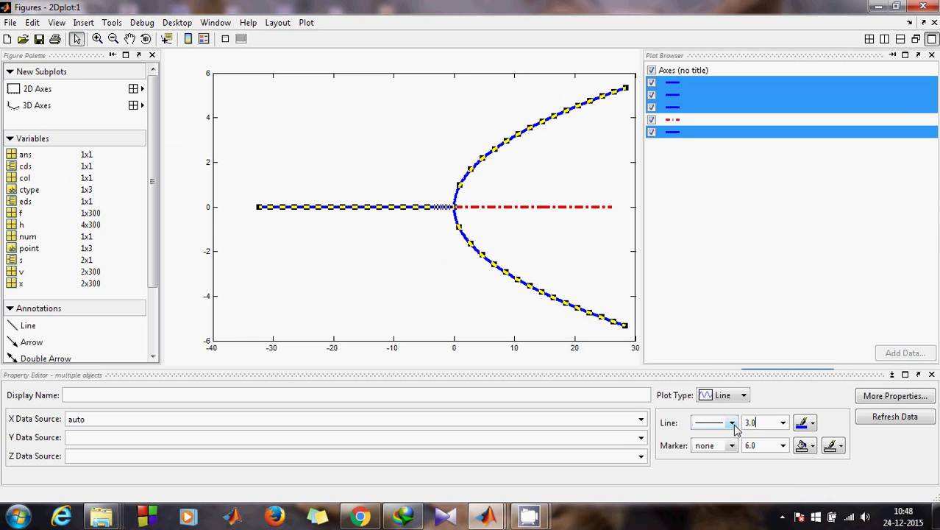
click(341, 290)
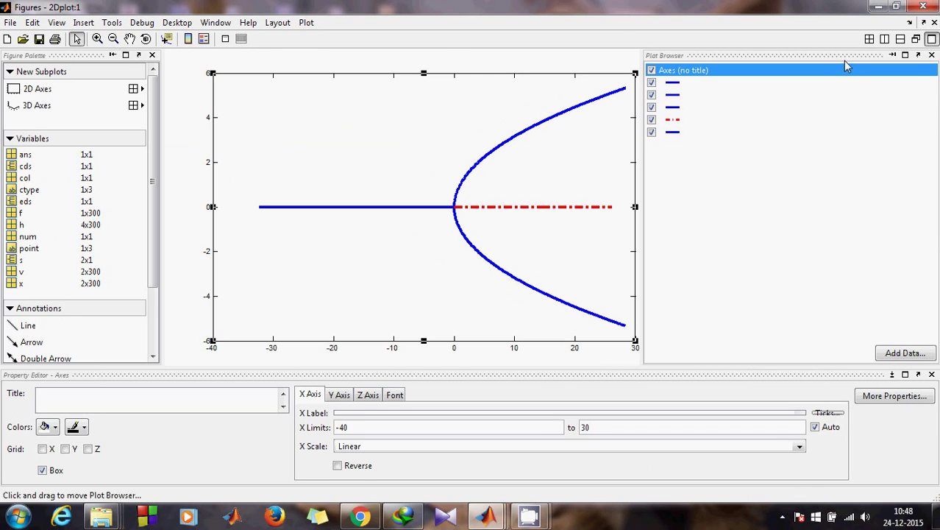
Turn on the plot's grid with the grid on command, check the diagram in the 2Dplot:1 figure, and minimize the figure.
click(876, 8)
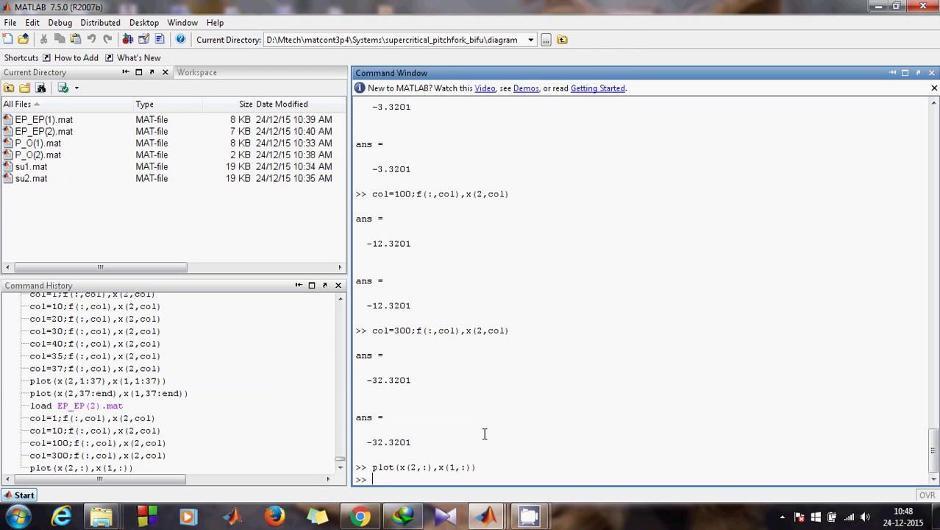
text(grid on)
key(Return)
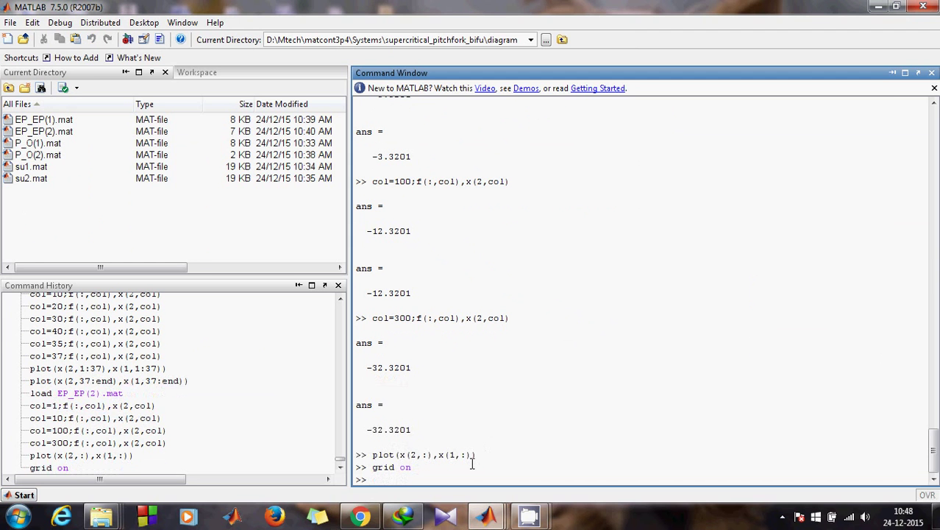
mouse_move(480, 515)
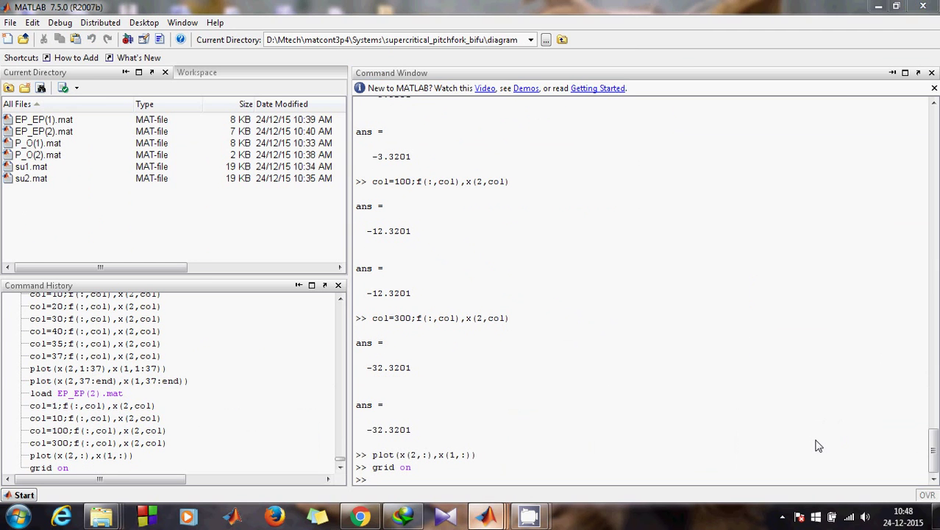
key(alt+Tab)
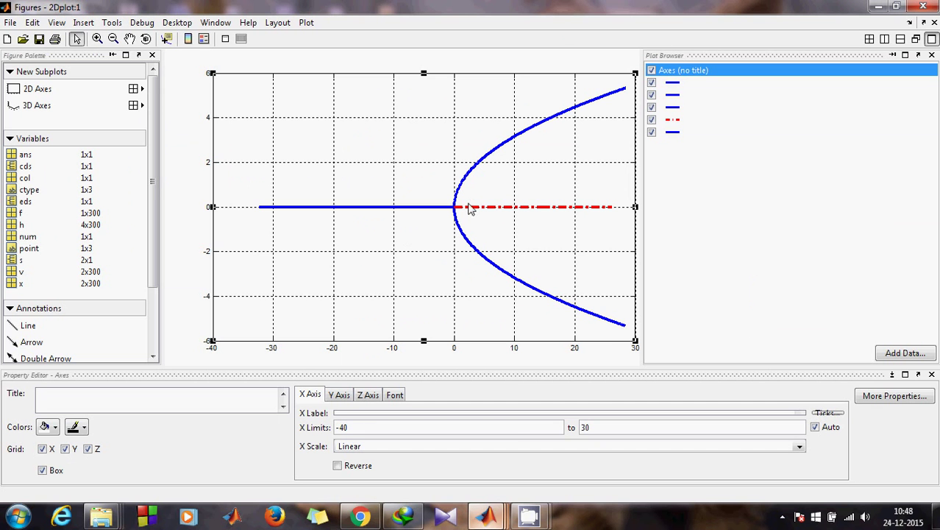
click(879, 7)
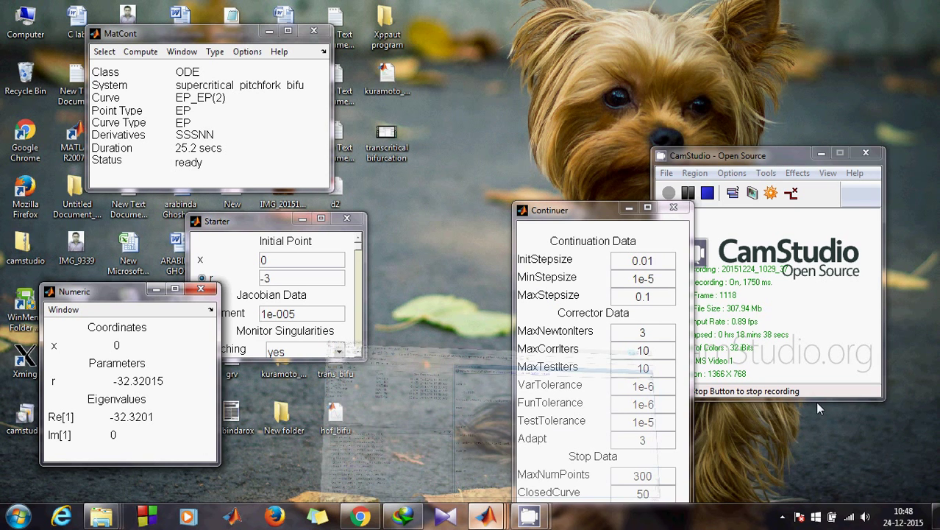